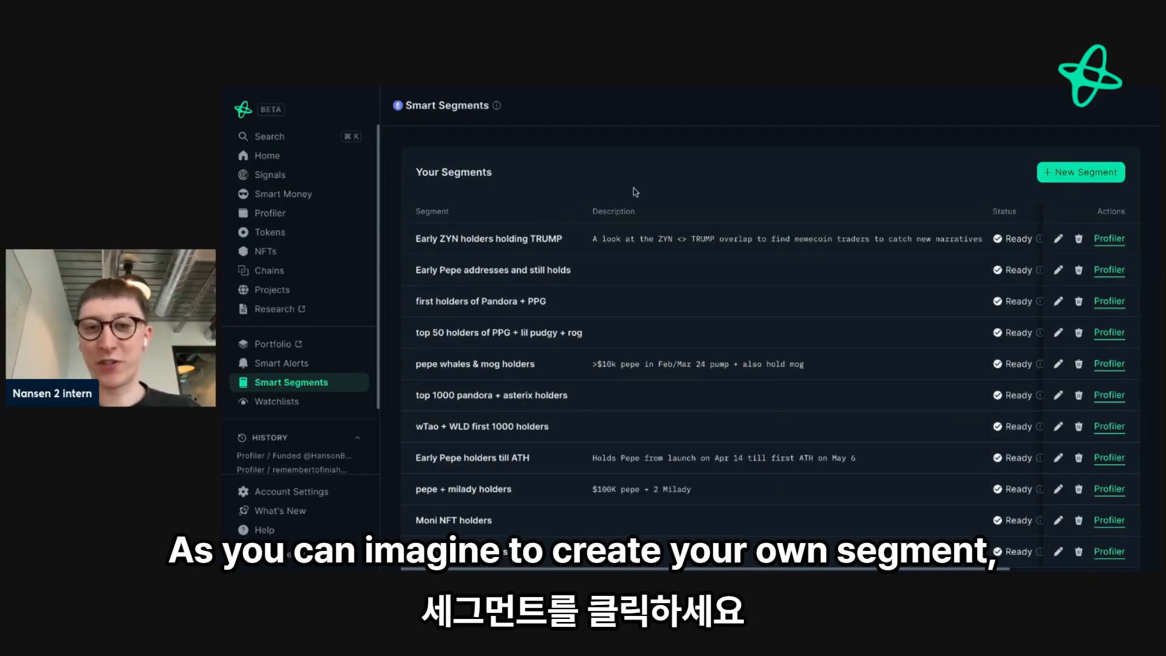
- Start a new segment with a Holds Token condition for [FET] Fetch.ai and a minimum USD value of $5,000
{"action": "left_click", "coordinate": [1061, 173]}
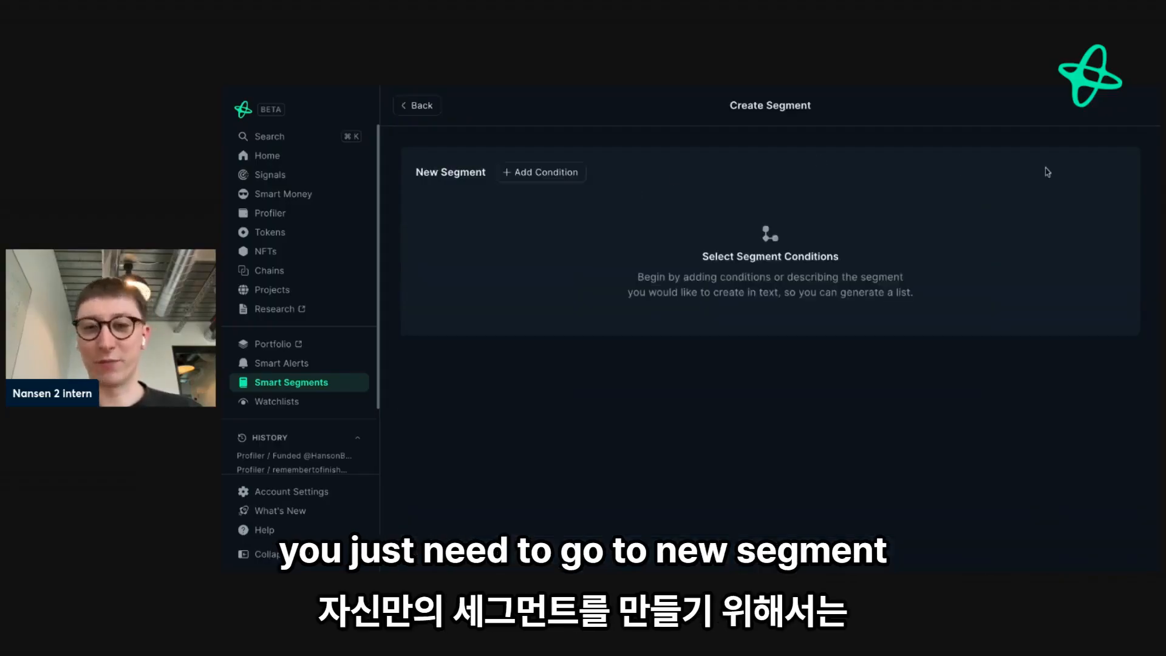
{"action": "left_click", "coordinate": [545, 174]}
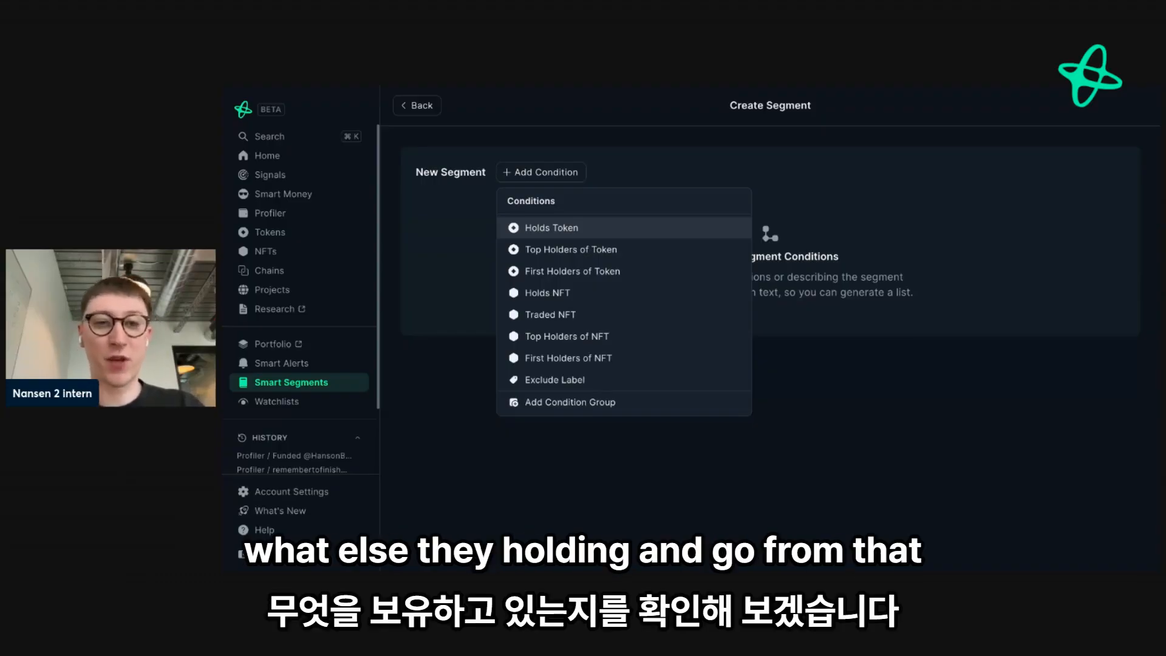
{"action": "left_click", "coordinate": [583, 227]}
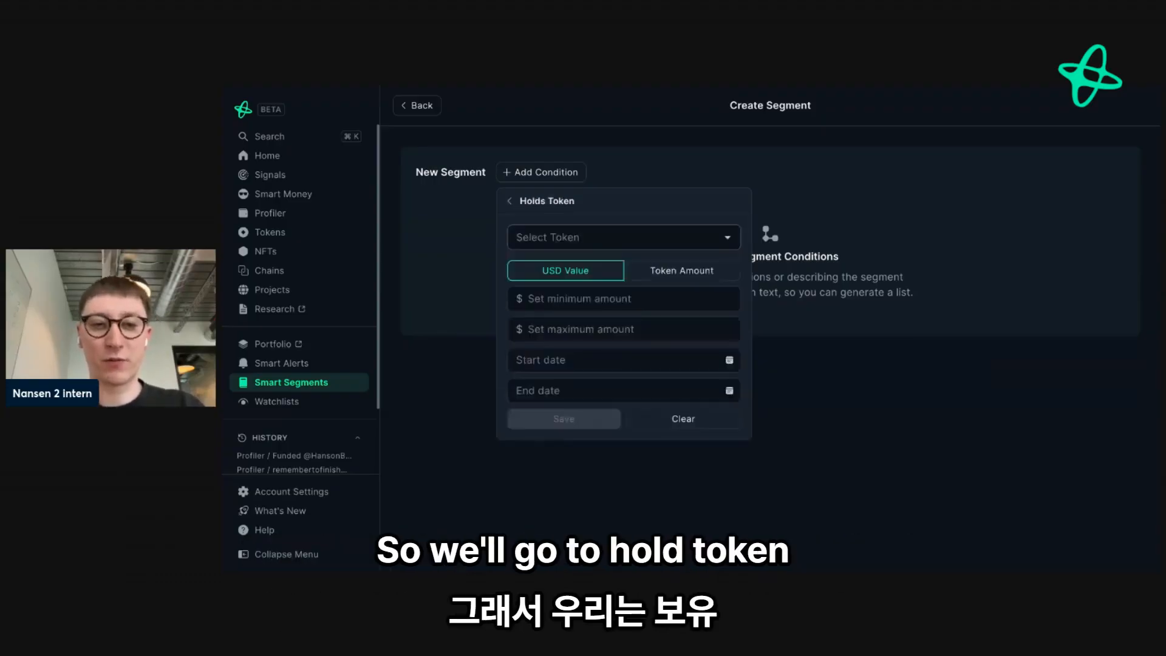
{"action": "left_click", "coordinate": [598, 237]}
{"action": "type", "text": "fet"}
{"action": "left_click", "coordinate": [592, 270]}
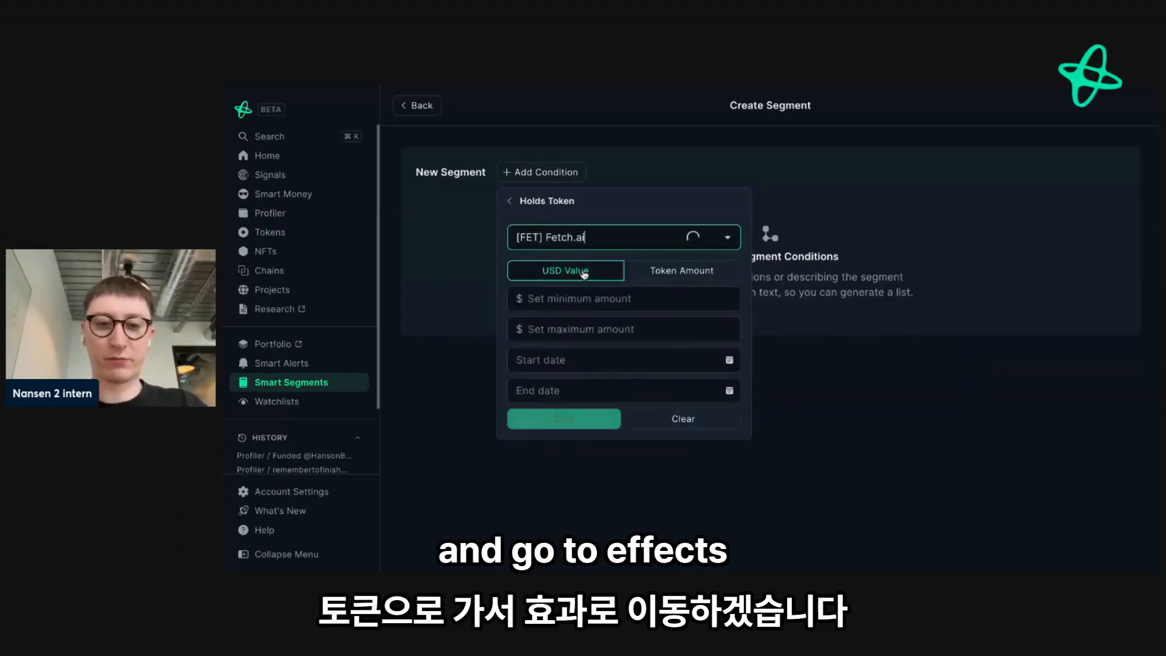
{"action": "left_click", "coordinate": [559, 300]}
{"action": "type", "text": "5,000"}
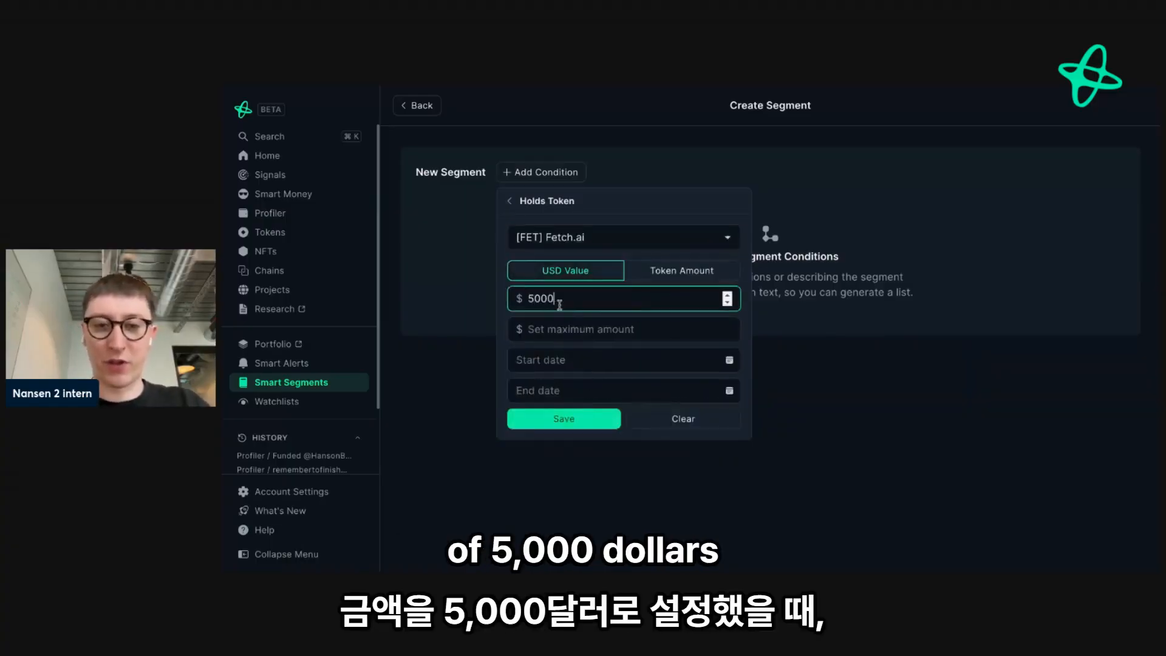
{"action": "left_click", "coordinate": [554, 419]}
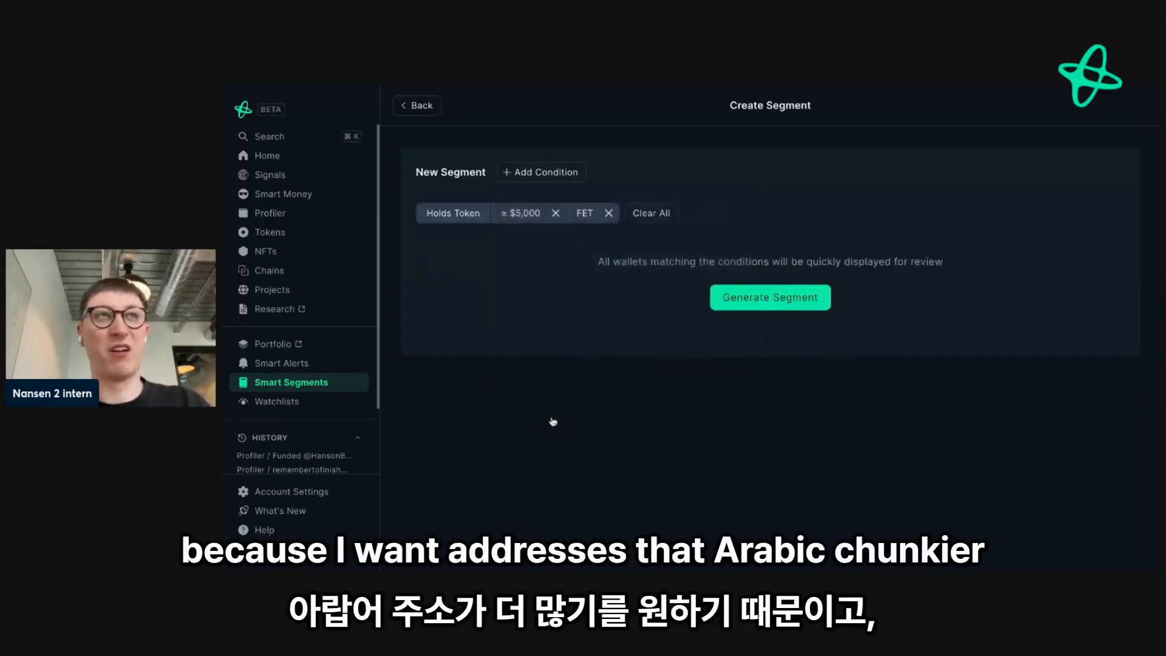
- Add a Holds Token condition for [RNDR] Render Token with a minimum USD value of $5,000, and generate the segment
{"action": "left_click", "coordinate": [539, 174]}
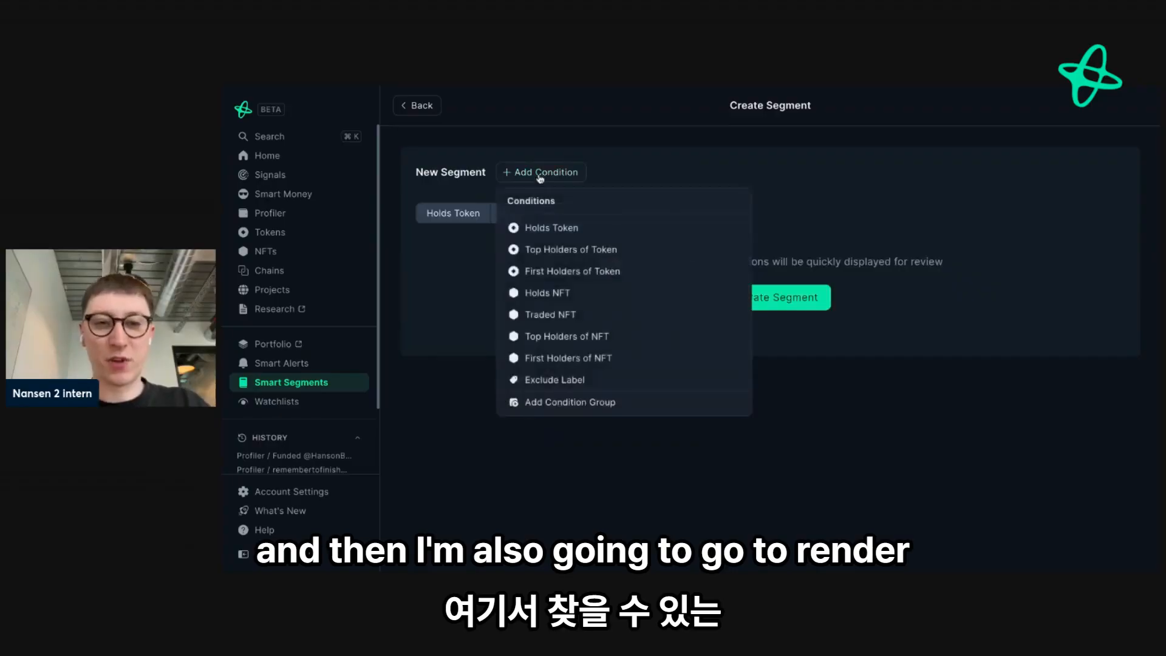
{"action": "left_click", "coordinate": [547, 227]}
{"action": "left_click", "coordinate": [546, 237]}
{"action": "type", "text": "render"}
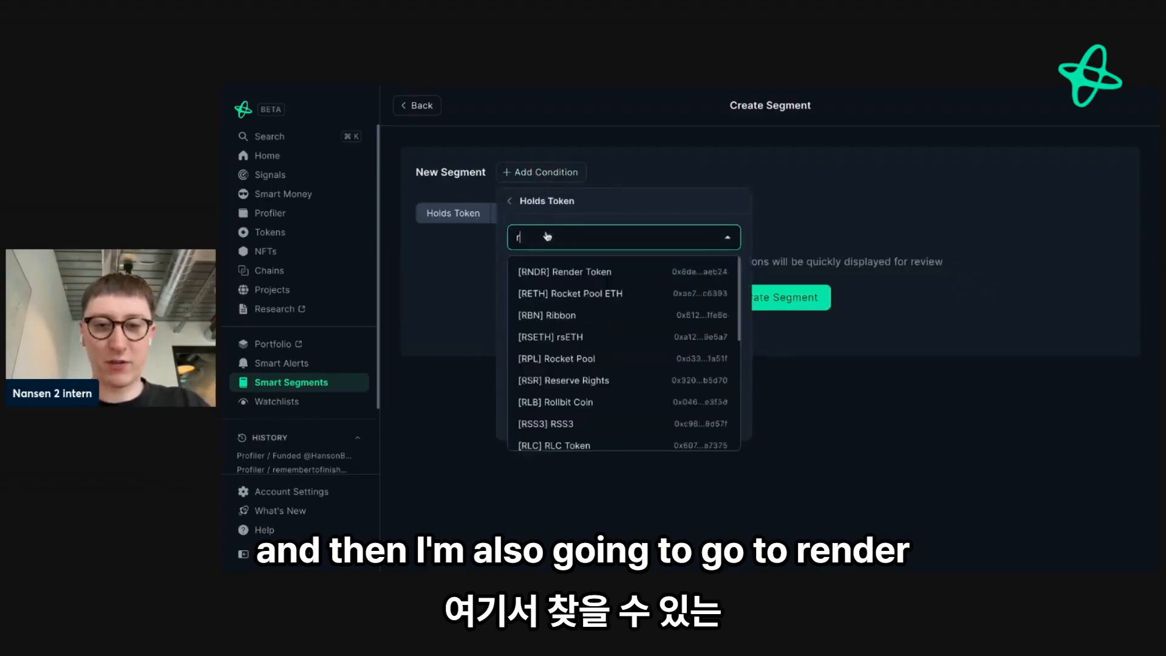
{"action": "left_click", "coordinate": [580, 268]}
{"action": "left_click", "coordinate": [581, 272]}
{"action": "left_click", "coordinate": [590, 299]}
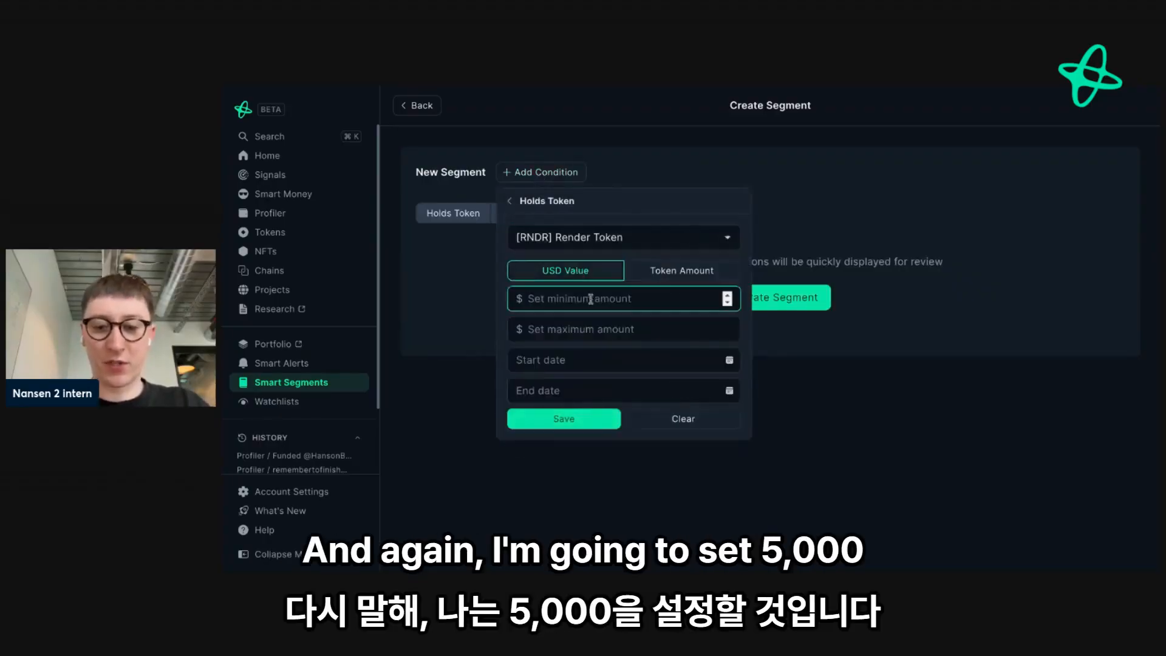
{"action": "type", "text": "5000"}
{"action": "left_click", "coordinate": [563, 418]}
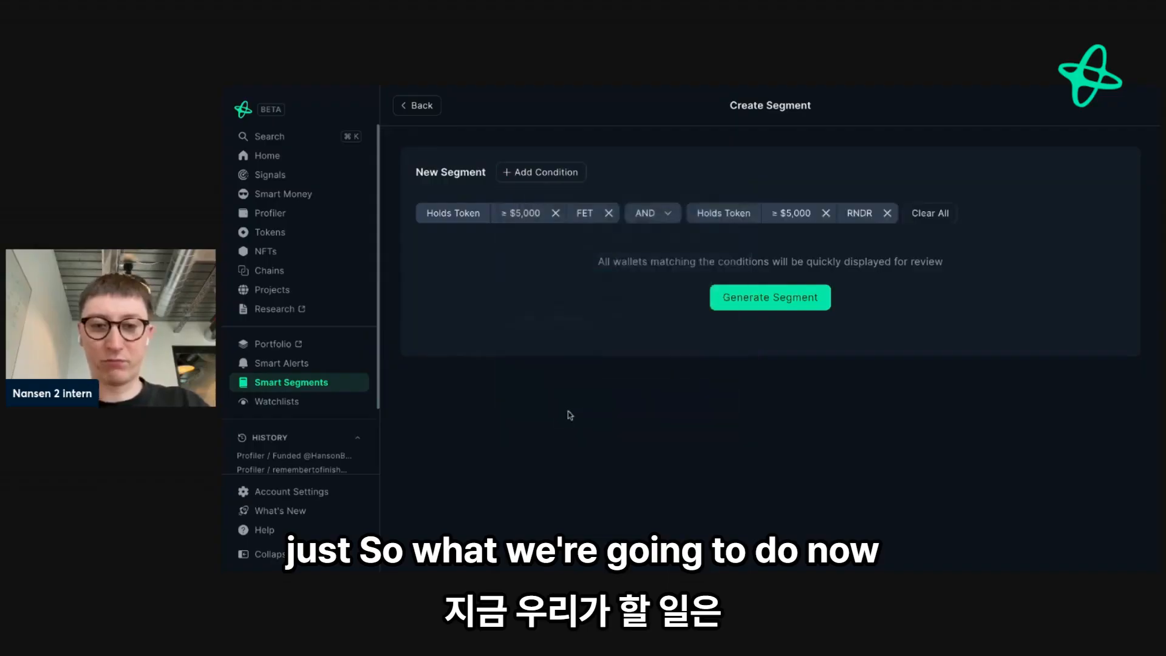
{"action": "left_click", "coordinate": [754, 304]}
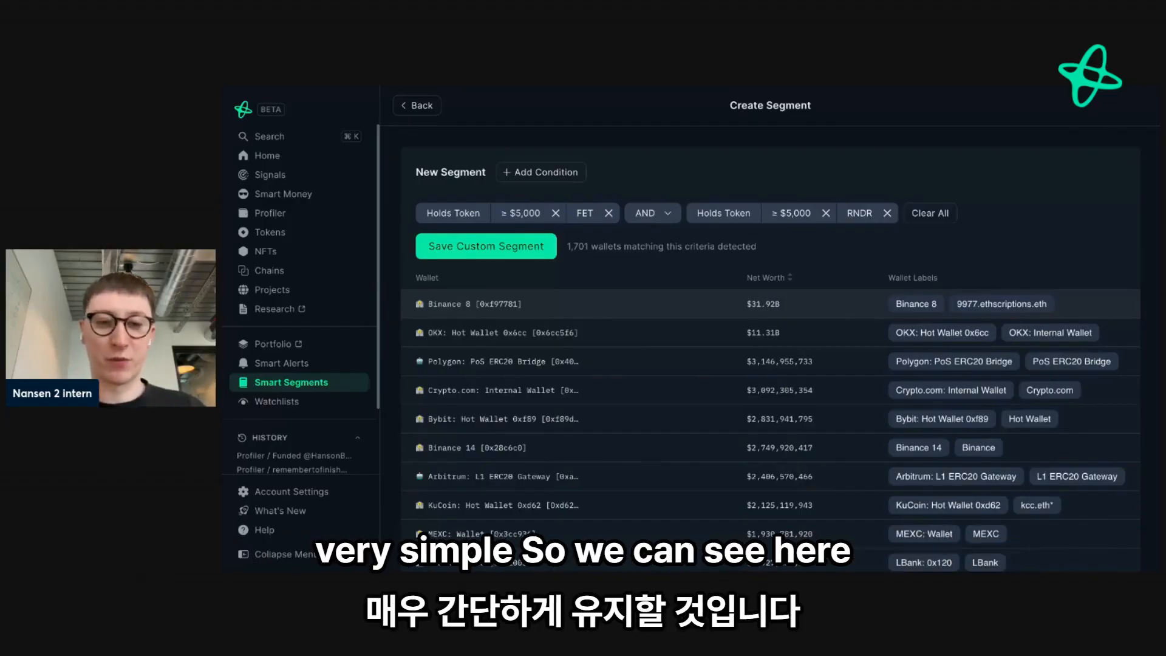
- Add an Exclude Label condition that removes Contract, Exchange and MEV wallets from the segment
{"action": "scroll", "coordinate": [440, 437], "scroll_direction": "down", "scroll_amount": 1}
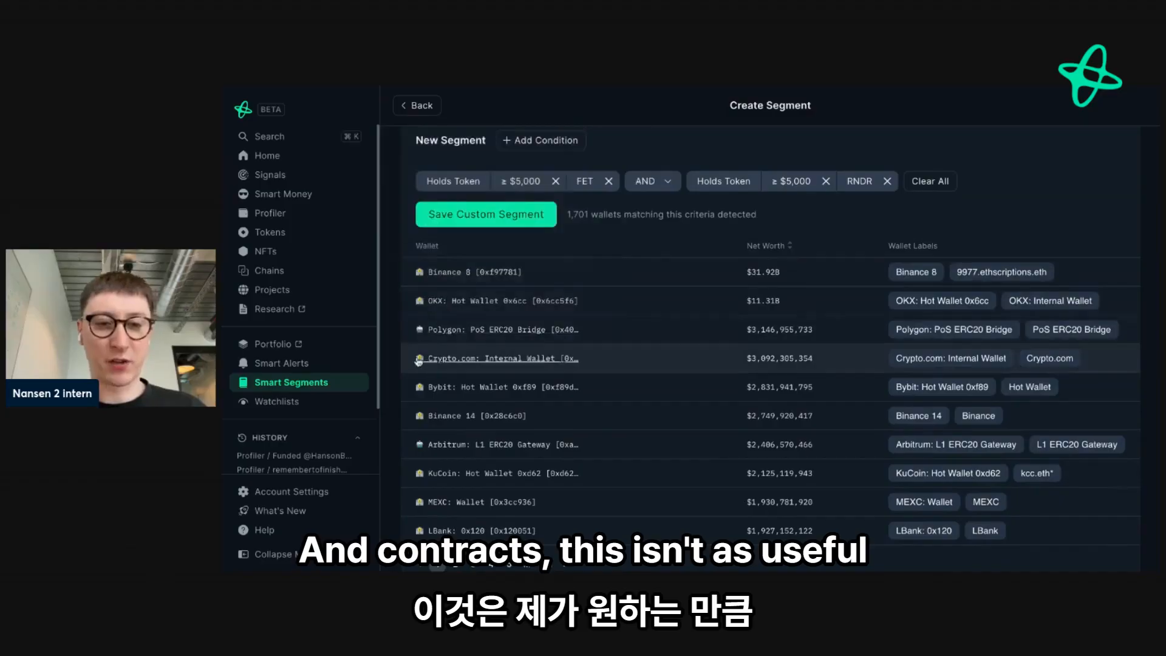
{"action": "scroll", "coordinate": [417, 393], "scroll_direction": "up", "scroll_amount": 1}
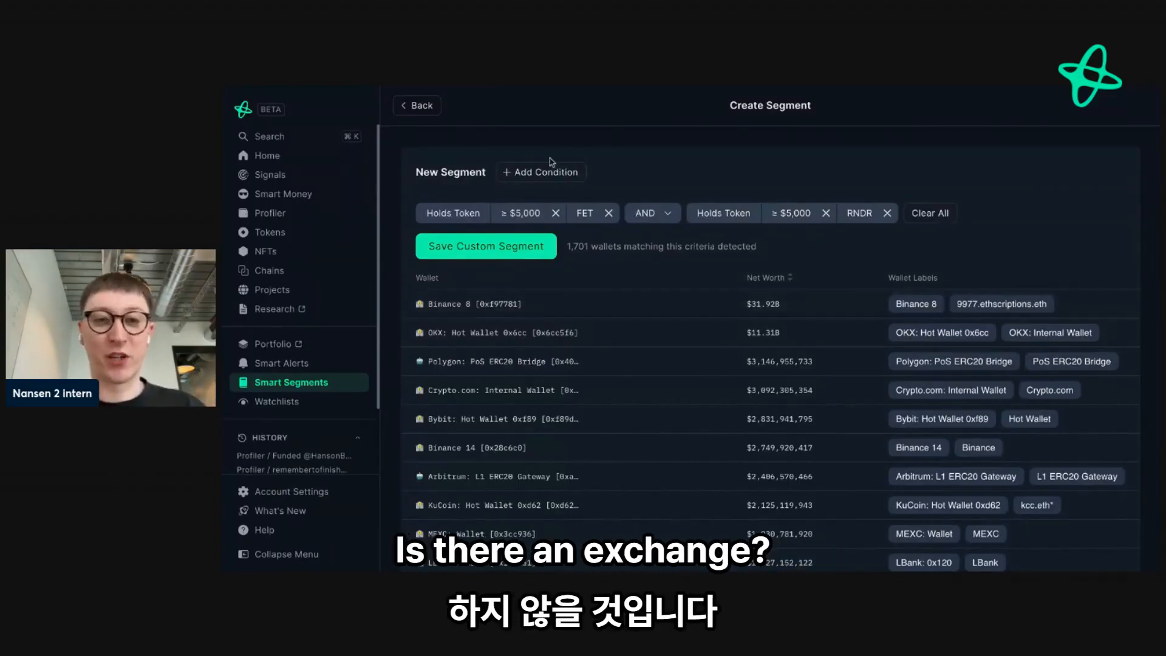
{"action": "left_click", "coordinate": [547, 174]}
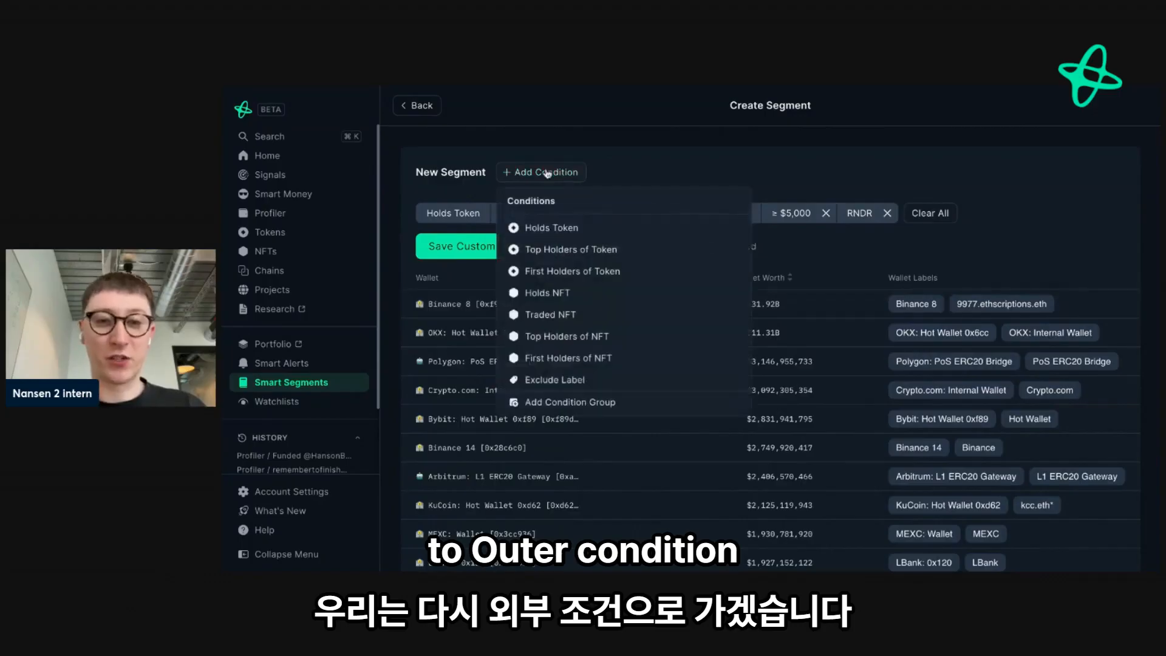
{"action": "left_click", "coordinate": [562, 383]}
{"action": "left_click", "coordinate": [588, 235]}
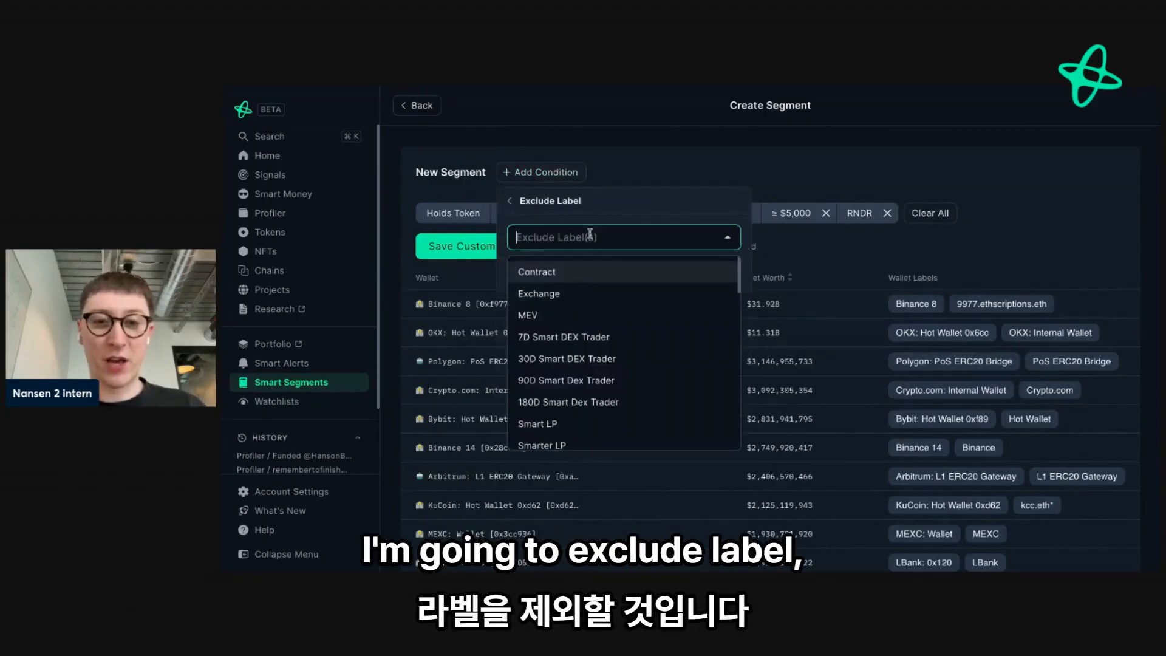
{"action": "left_click", "coordinate": [551, 274]}
{"action": "left_click", "coordinate": [551, 276]}
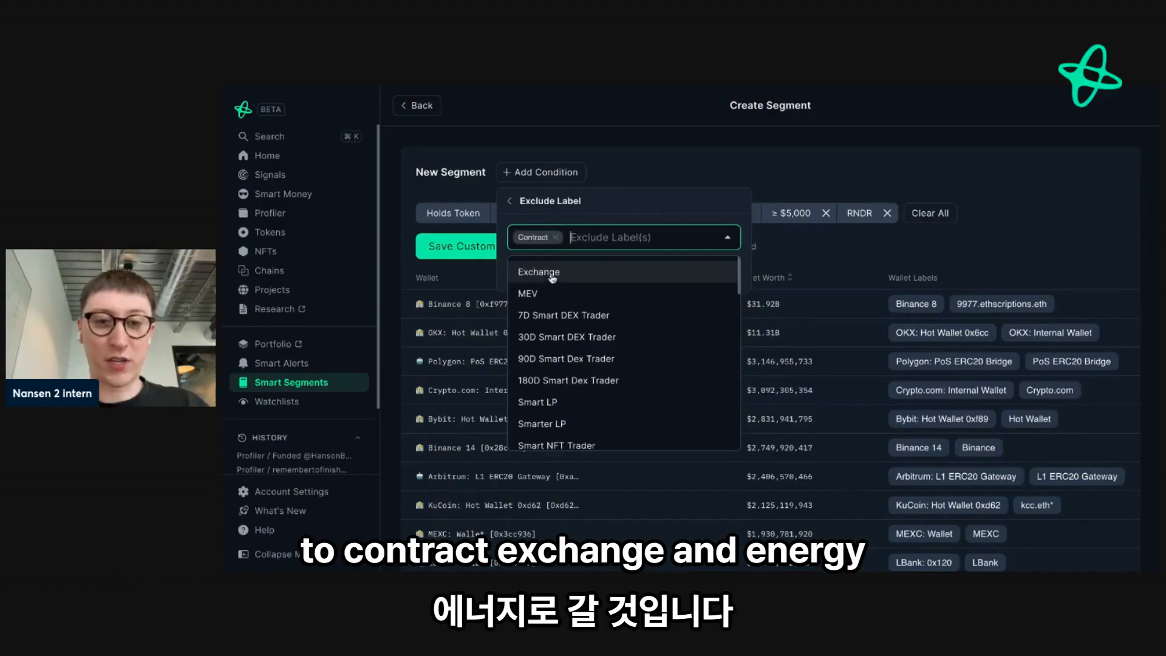
{"action": "left_click", "coordinate": [553, 273]}
{"action": "left_click", "coordinate": [618, 213]}
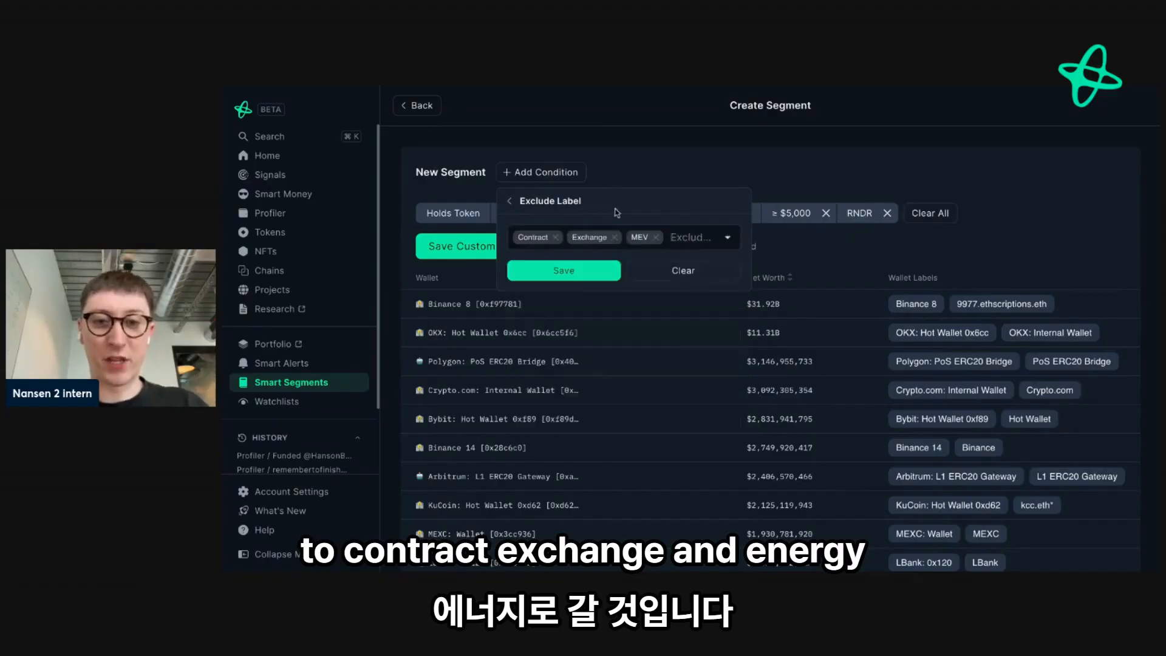
{"action": "left_click", "coordinate": [574, 273]}
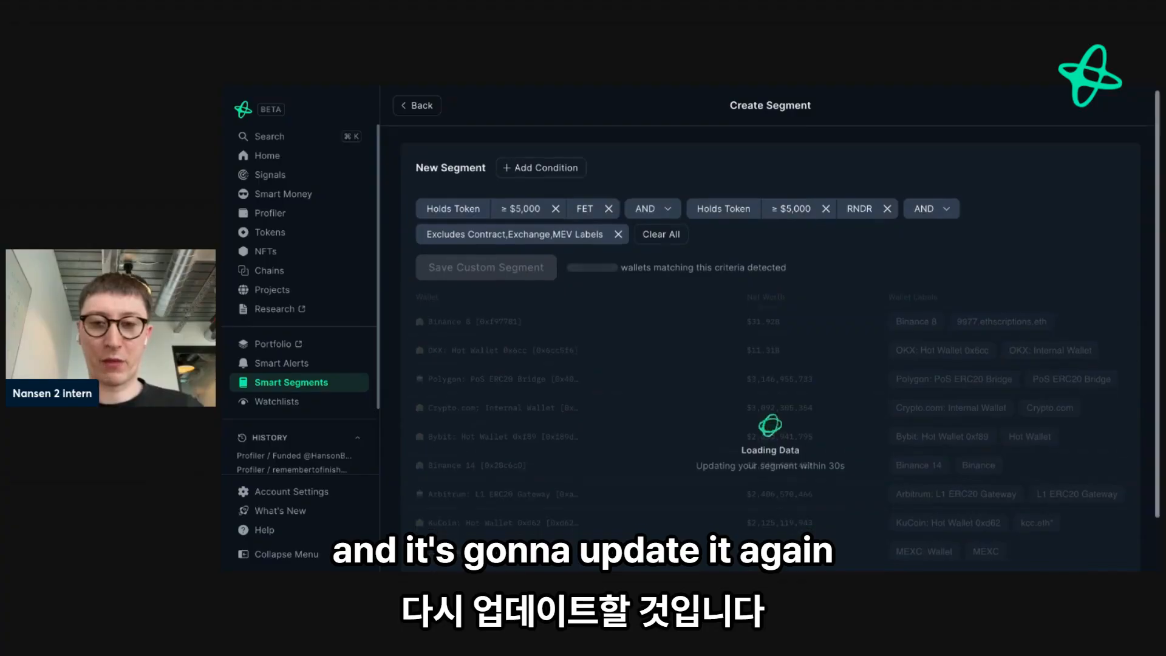
- Look through the matching wallets and go to the last page of results
{"action": "scroll", "coordinate": [782, 331], "scroll_direction": "down", "scroll_amount": 2}
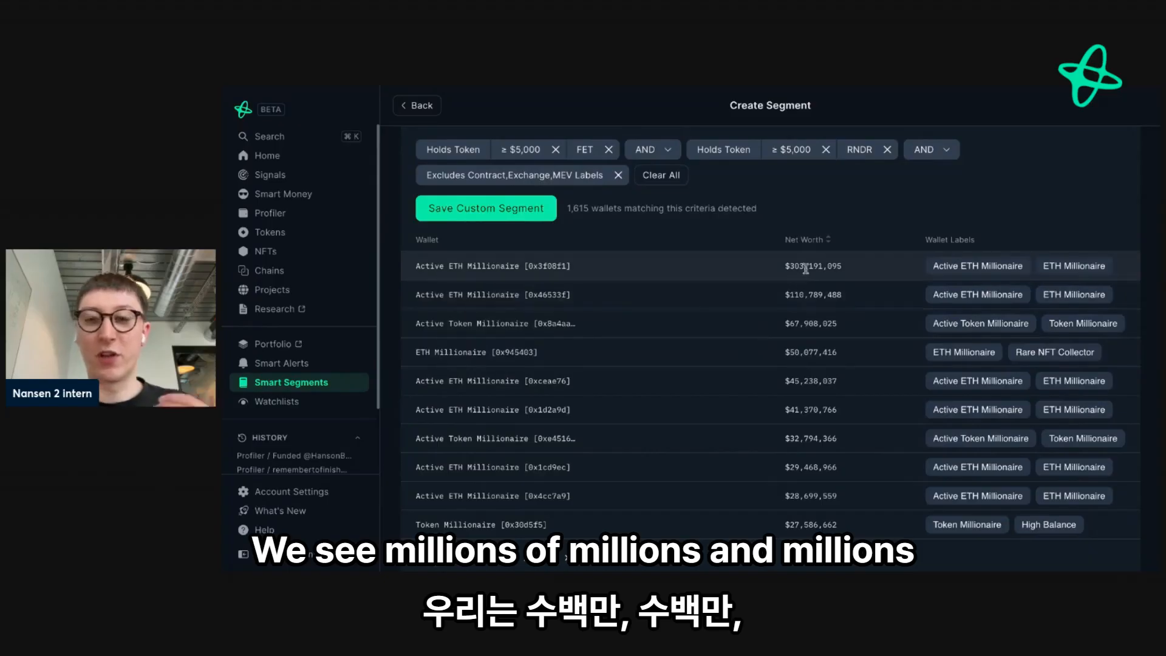
{"action": "scroll", "coordinate": [729, 394], "scroll_direction": "down", "scroll_amount": 1}
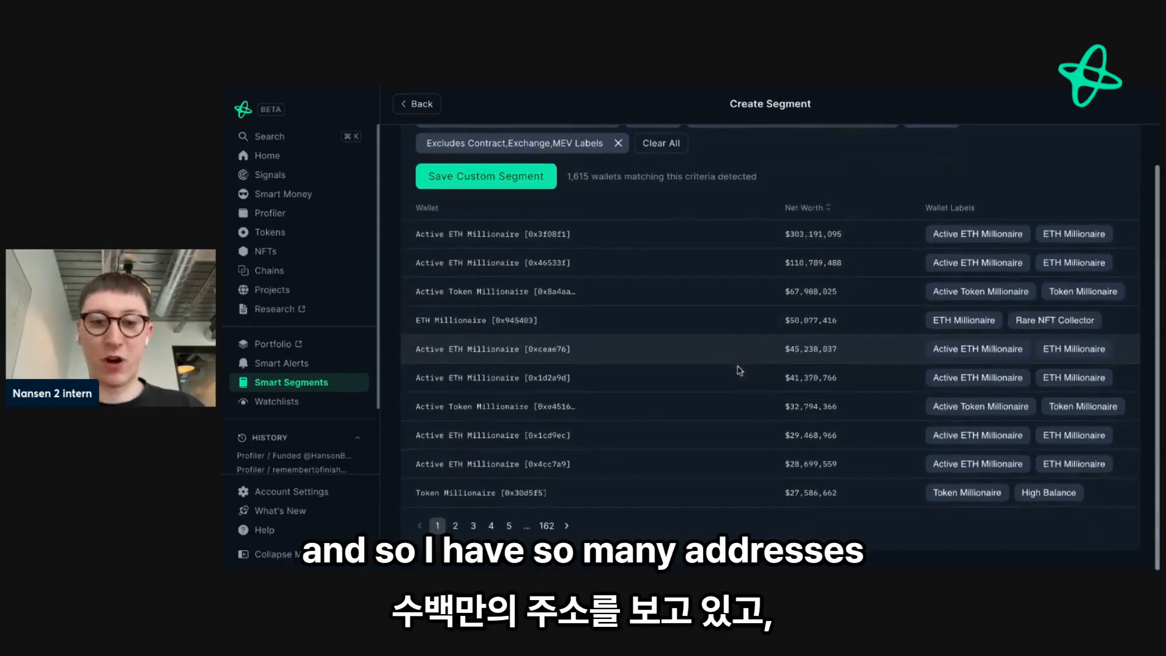
{"action": "left_click", "coordinate": [546, 526]}
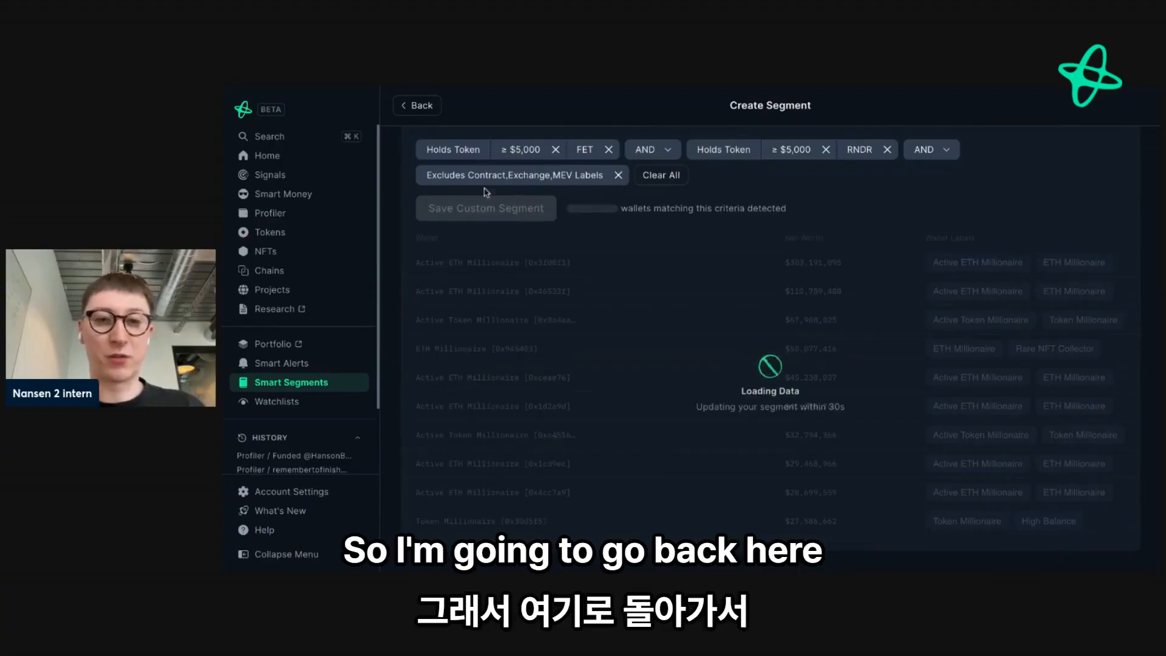
- Set the FET condition's minimum USD value to $15,000, reselecting [FET] Fetch.ai as its token, and save the condition
{"action": "left_click", "coordinate": [521, 149]}
{"action": "left_click", "coordinate": [494, 284]}
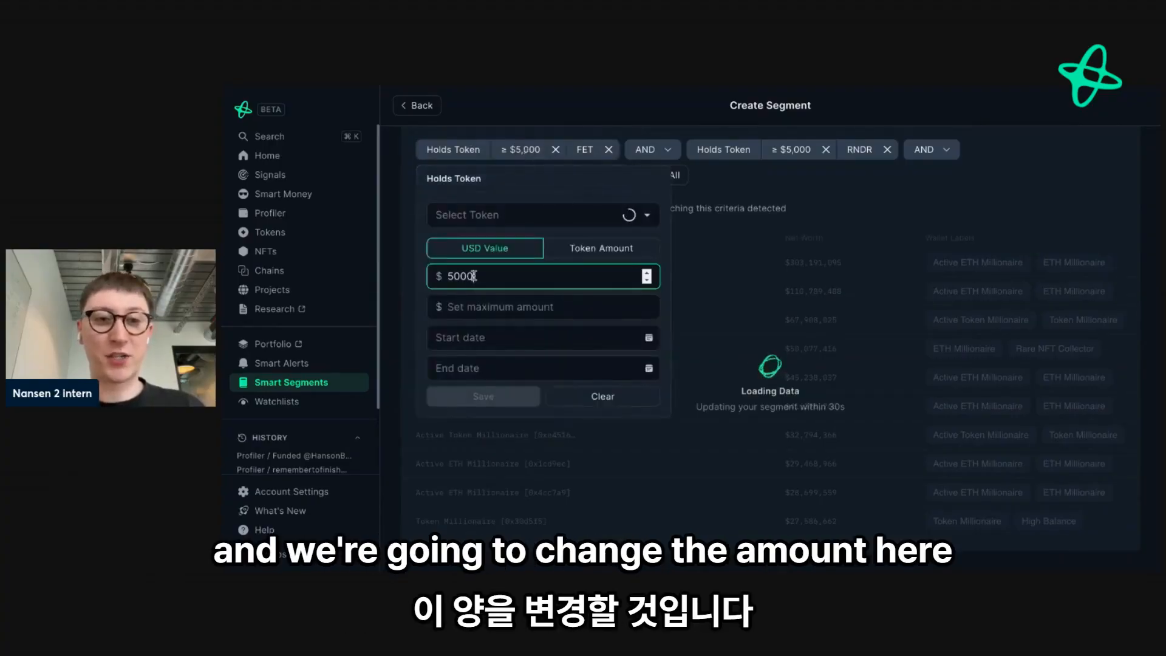
{"action": "double_click", "coordinate": [473, 276]}
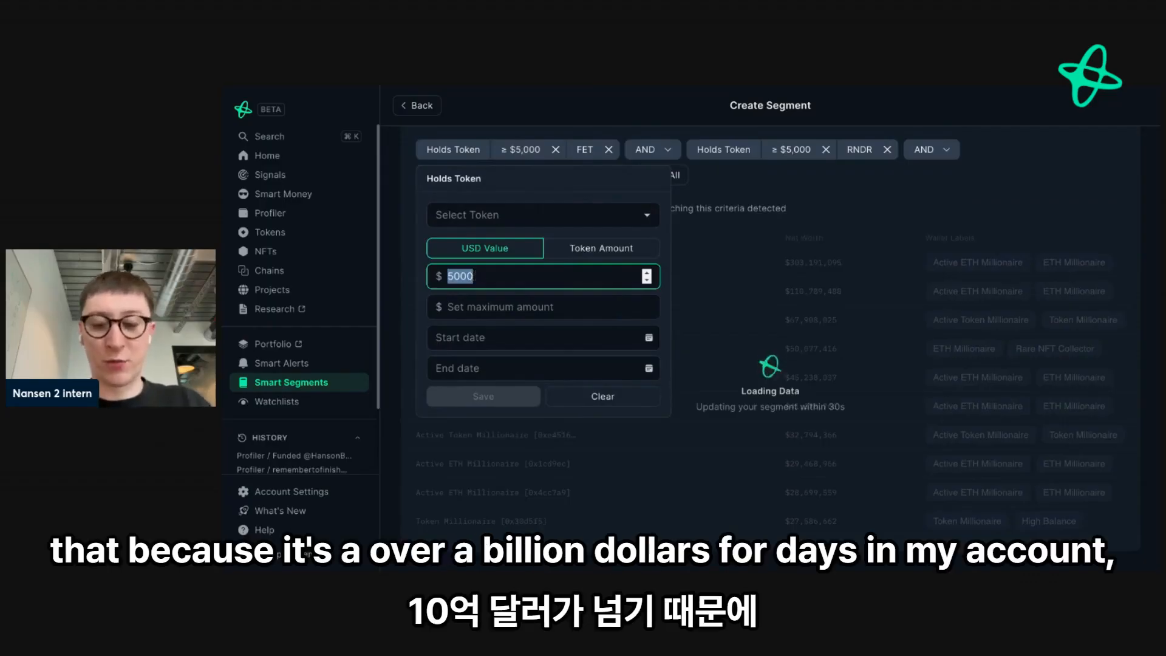
{"action": "type", "text": "150"}
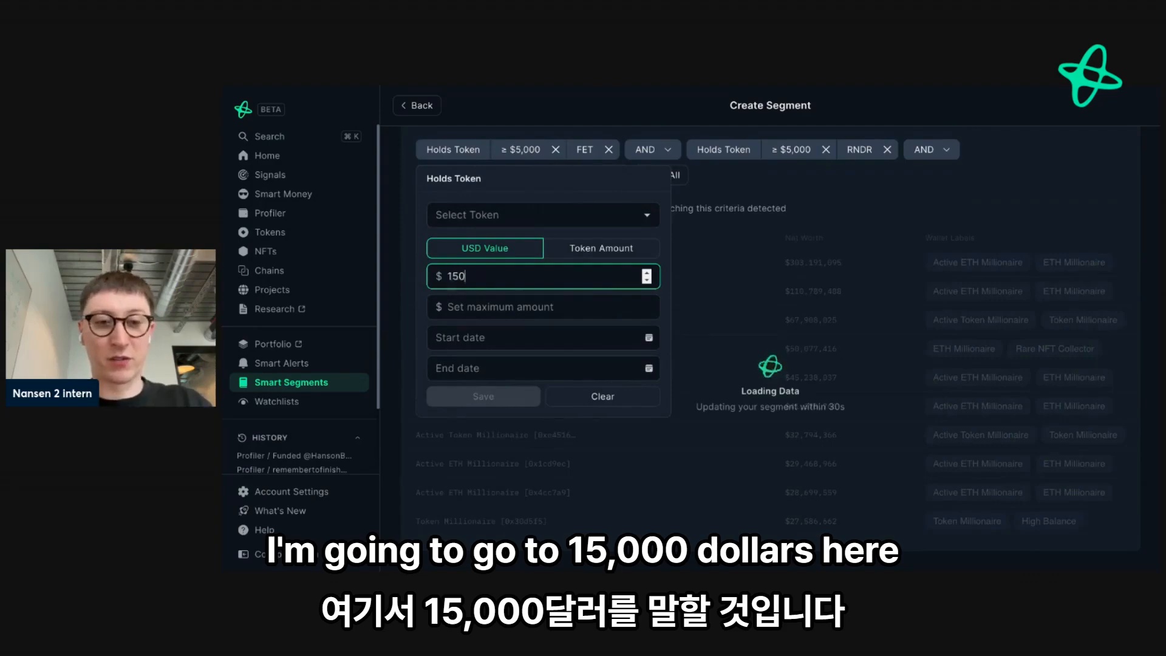
{"action": "type", "text": "00"}
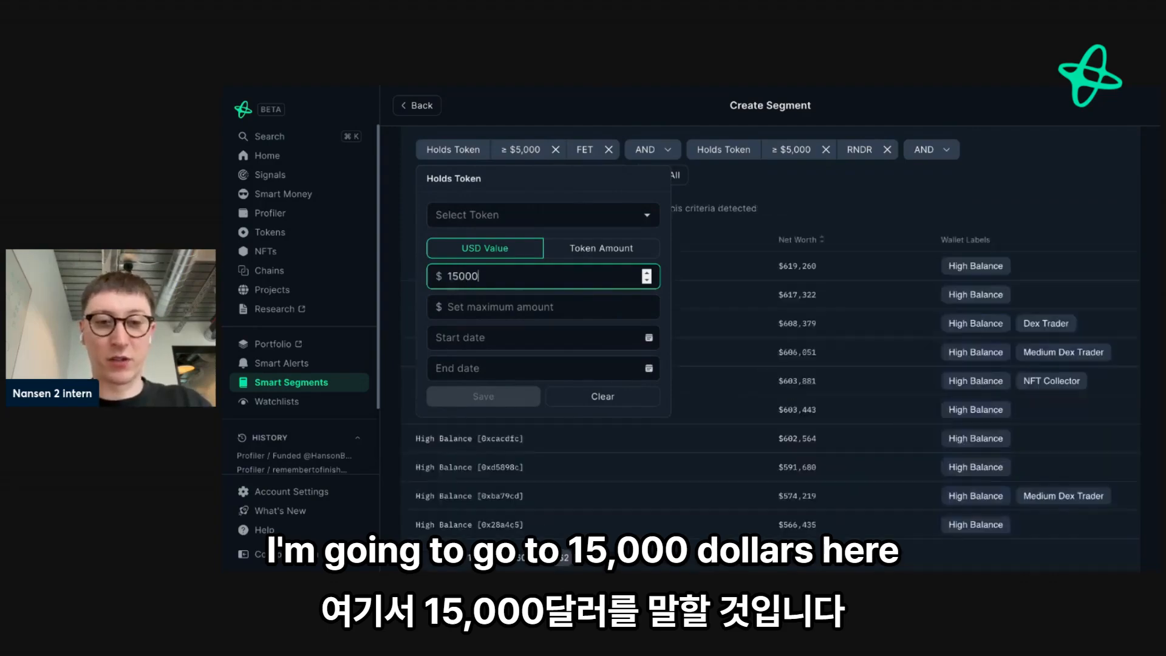
{"action": "left_click", "coordinate": [533, 217]}
{"action": "type", "text": "fet"}
{"action": "left_click", "coordinate": [546, 249]}
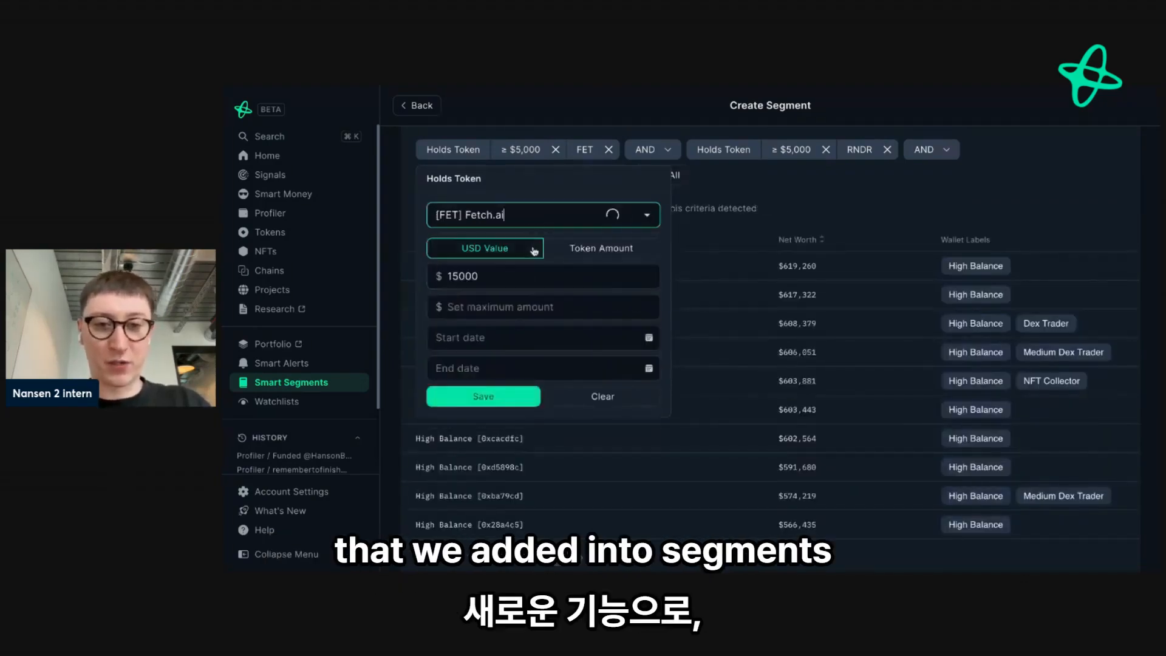
{"action": "left_click", "coordinate": [489, 393]}
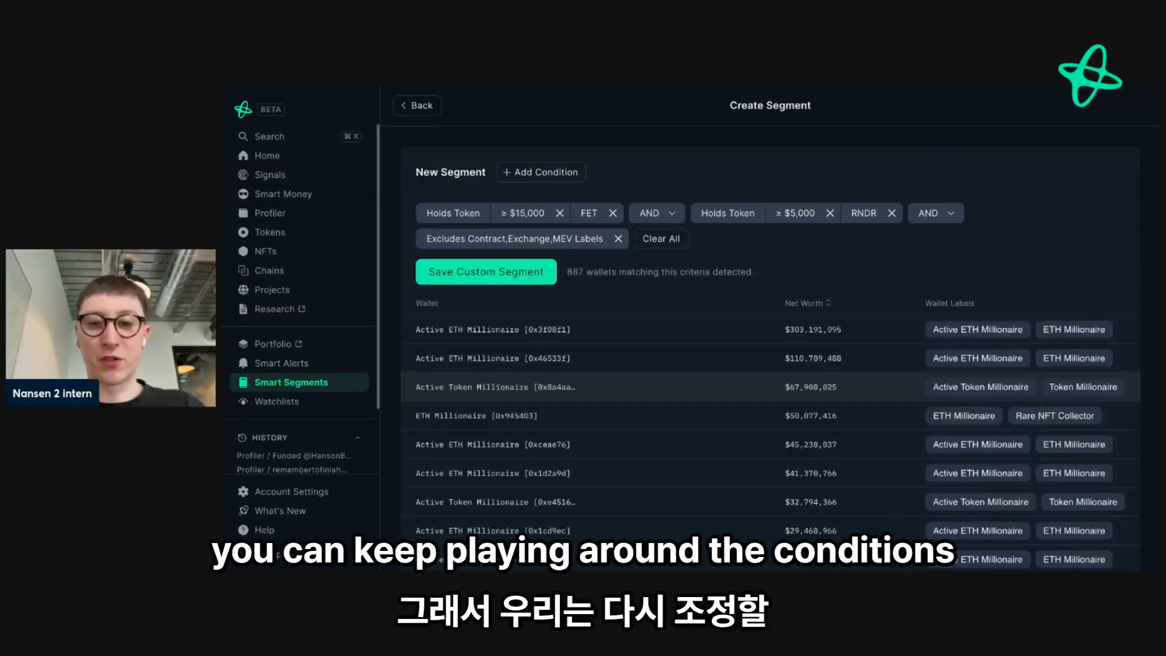
- Add a Holds Token condition for [PEPE] Pepe with a minimum USD value of $1 and view the updated wallet list
{"action": "scroll", "coordinate": [770, 334], "scroll_direction": "down", "scroll_amount": 2}
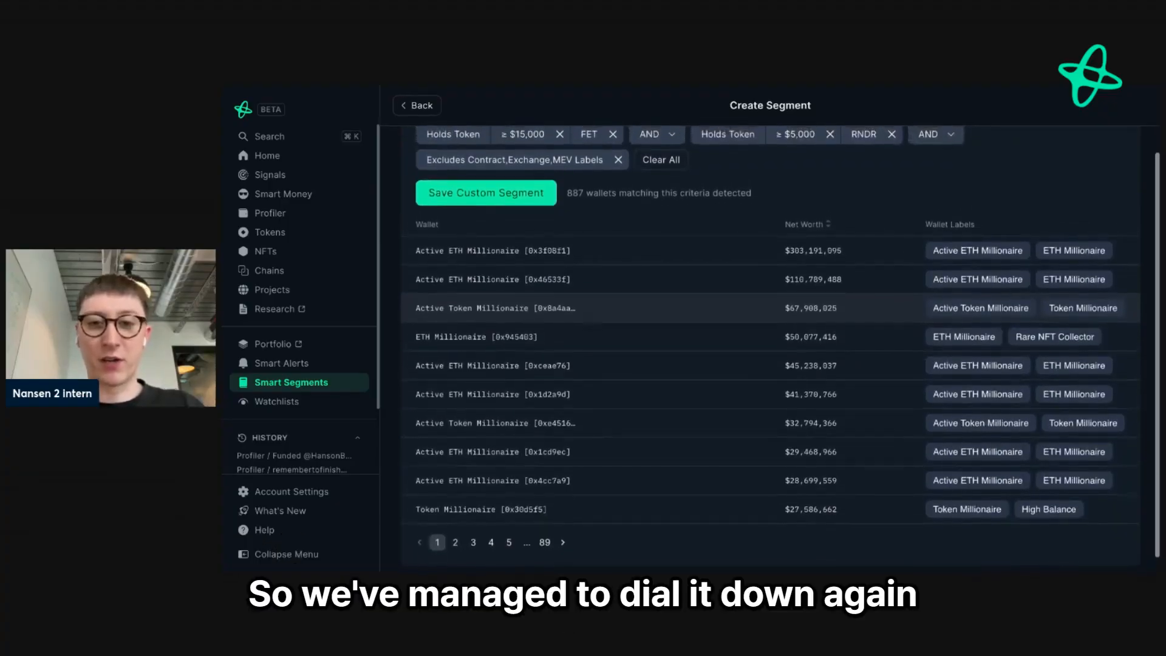
{"action": "scroll", "coordinate": [770, 334], "scroll_direction": "up", "scroll_amount": 1}
{"action": "scroll", "coordinate": [661, 364], "scroll_direction": "up", "scroll_amount": 1}
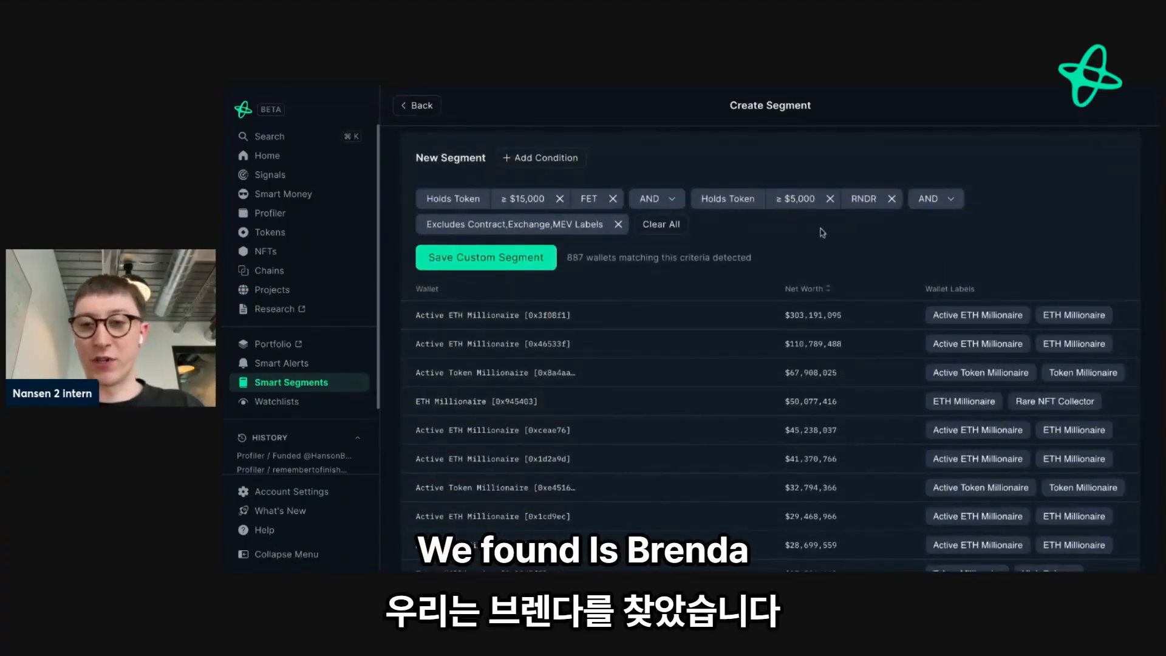
{"action": "left_click", "coordinate": [540, 160]}
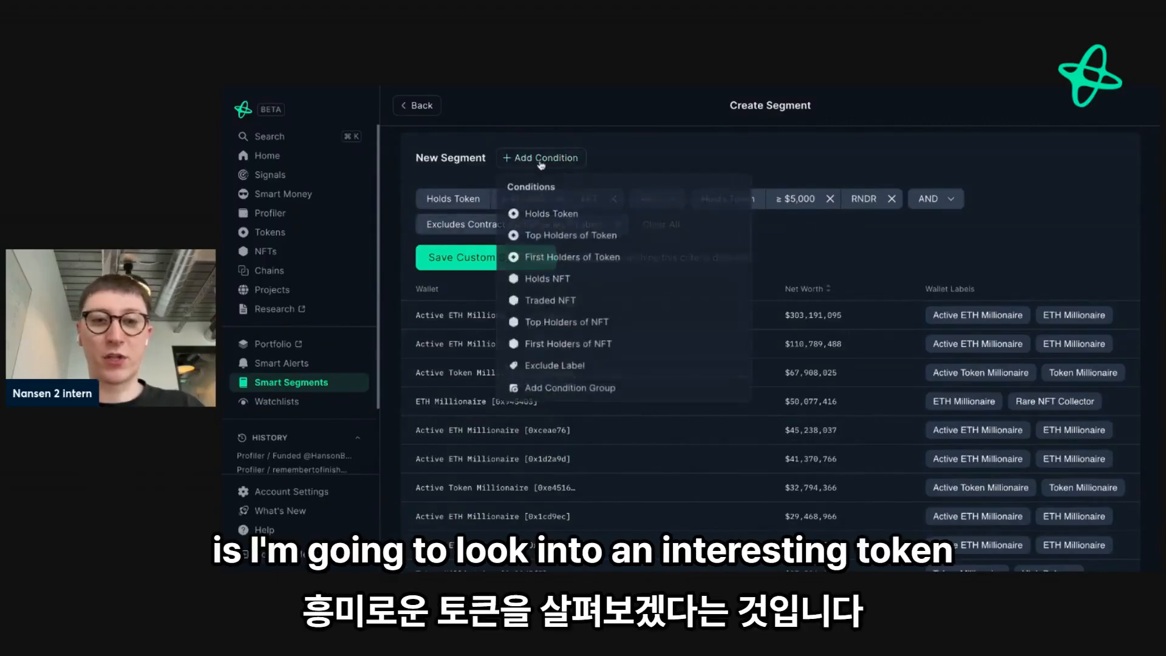
{"action": "left_click", "coordinate": [553, 213]}
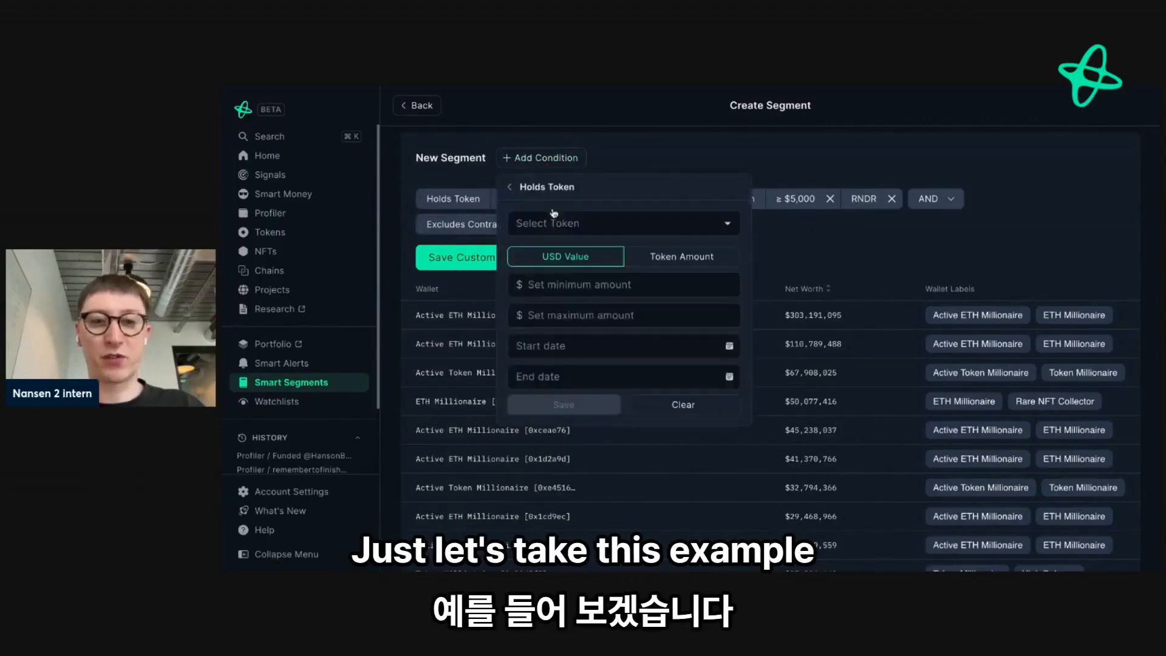
{"action": "left_click", "coordinate": [554, 222]}
{"action": "type", "text": "pepe"}
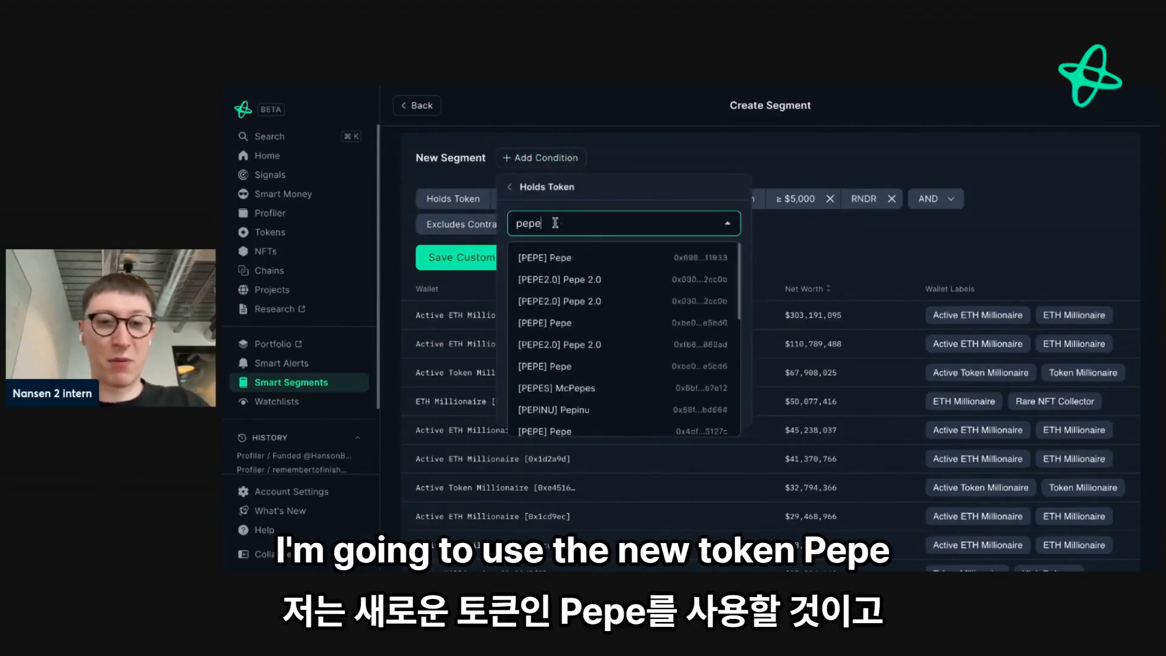
{"action": "left_click", "coordinate": [552, 257]}
{"action": "left_click", "coordinate": [542, 284]}
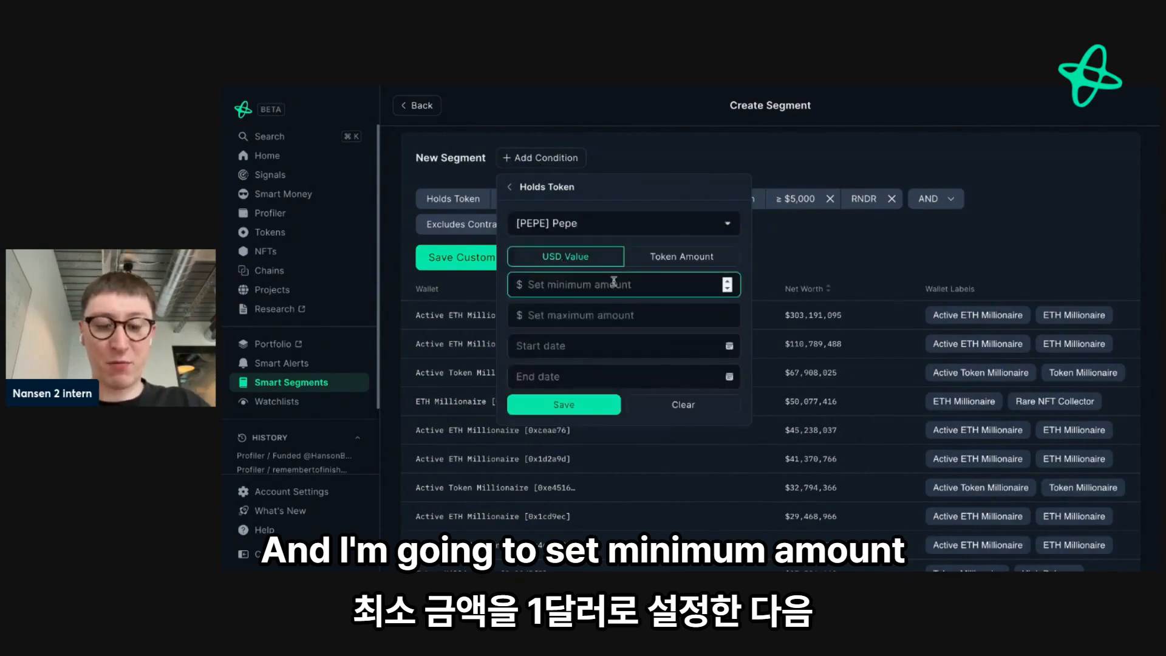
{"action": "type", "text": "1"}
{"action": "left_click", "coordinate": [571, 405]}
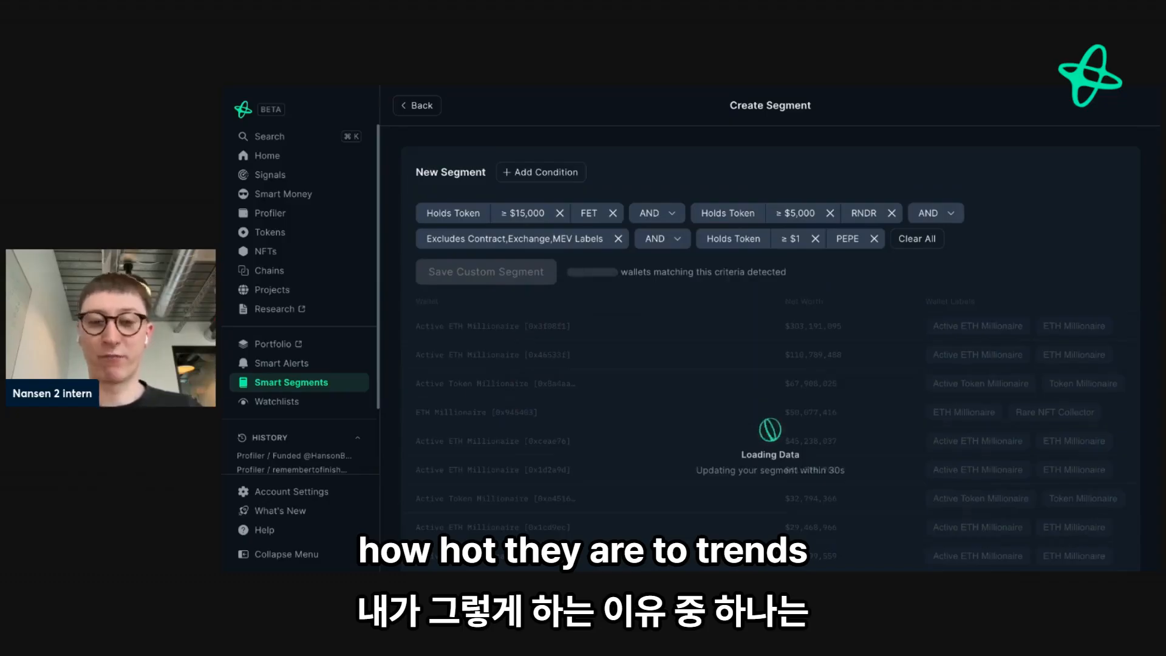
{"action": "scroll", "coordinate": [781, 336], "scroll_direction": "down", "scroll_amount": 2}
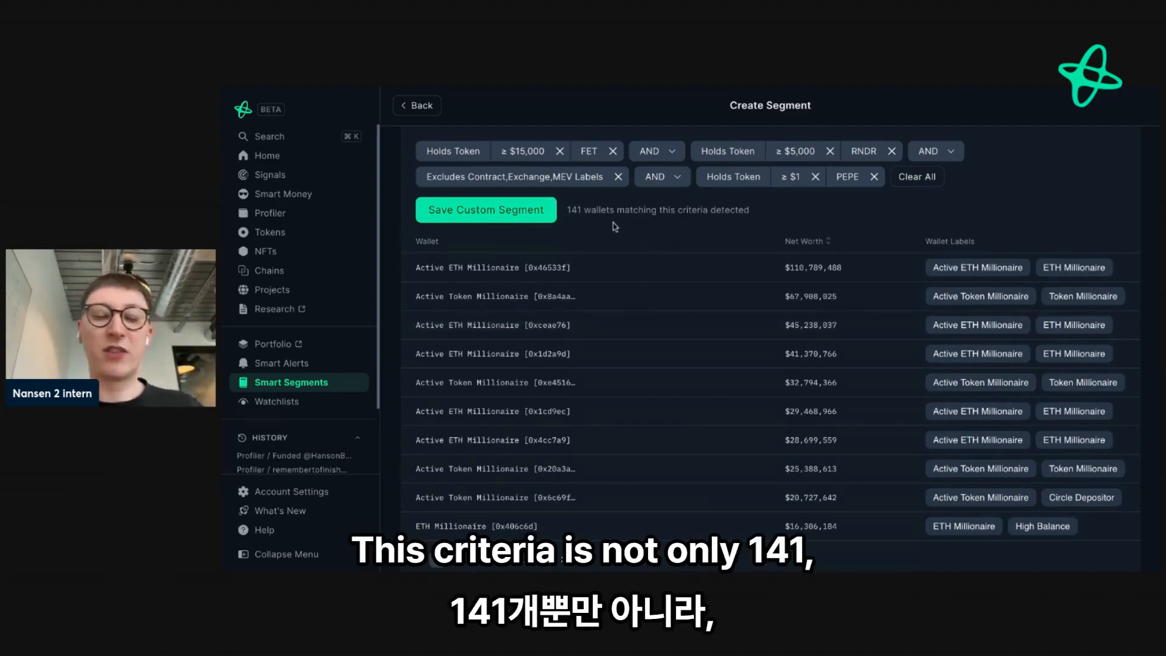
- Page through the matching wallets up to page 5 to examine their net worth and labels
{"action": "scroll", "coordinate": [771, 351], "scroll_direction": "down", "scroll_amount": 1}
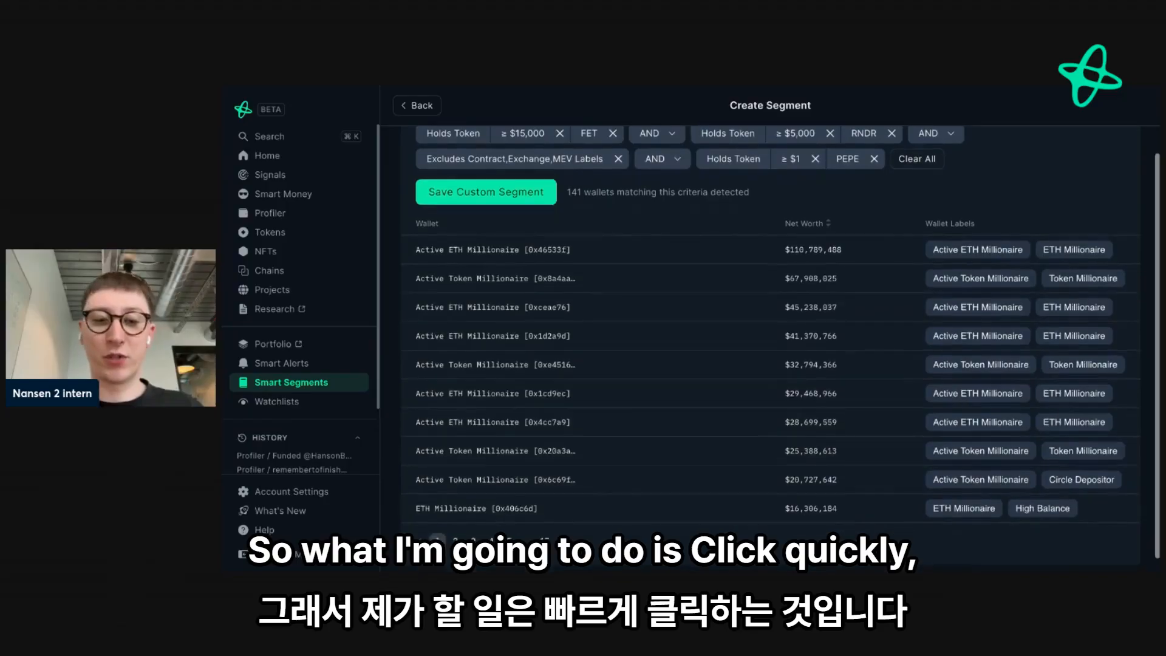
{"action": "left_click", "coordinate": [457, 537]}
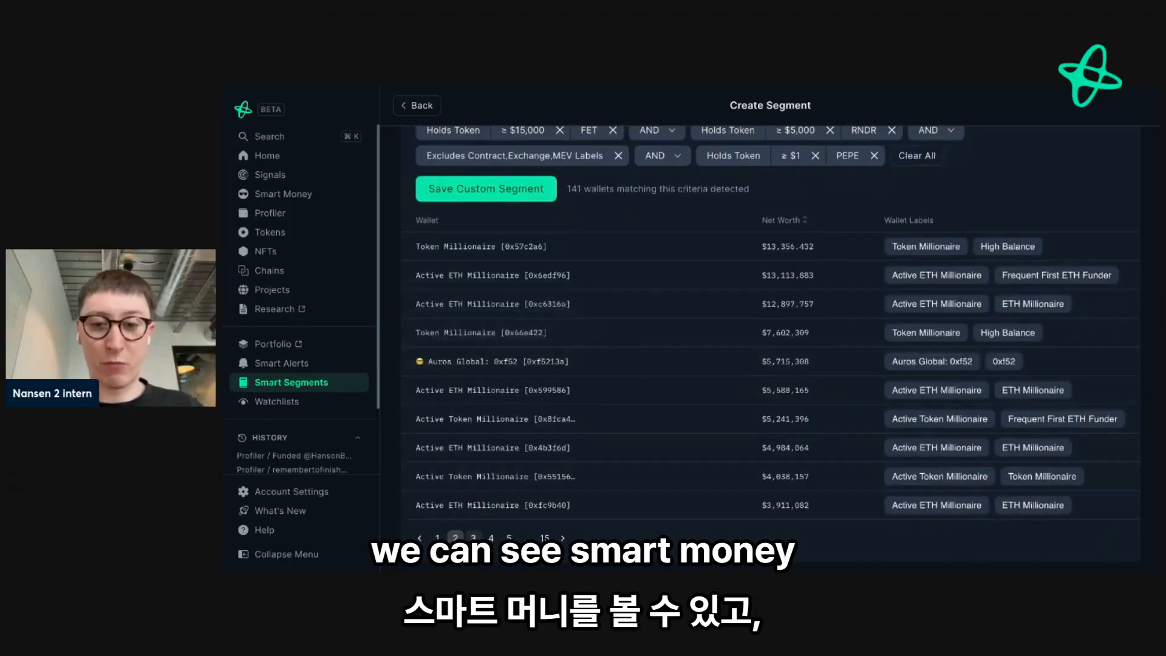
{"action": "left_click", "coordinate": [473, 537]}
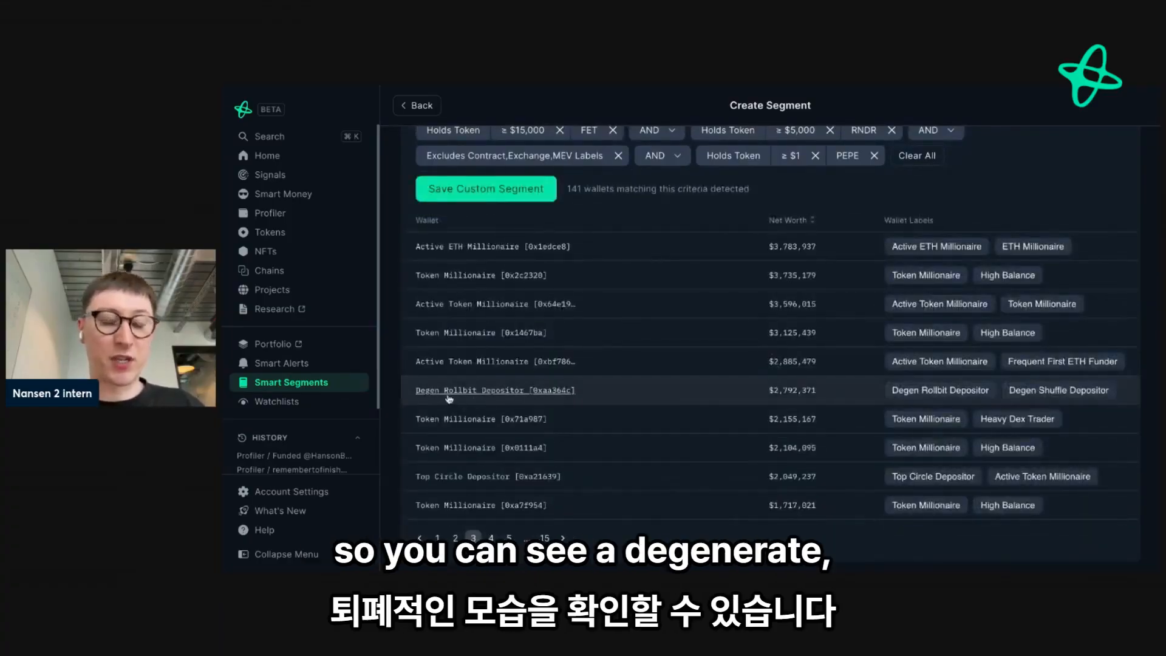
{"action": "mouse_move", "coordinate": [460, 398]}
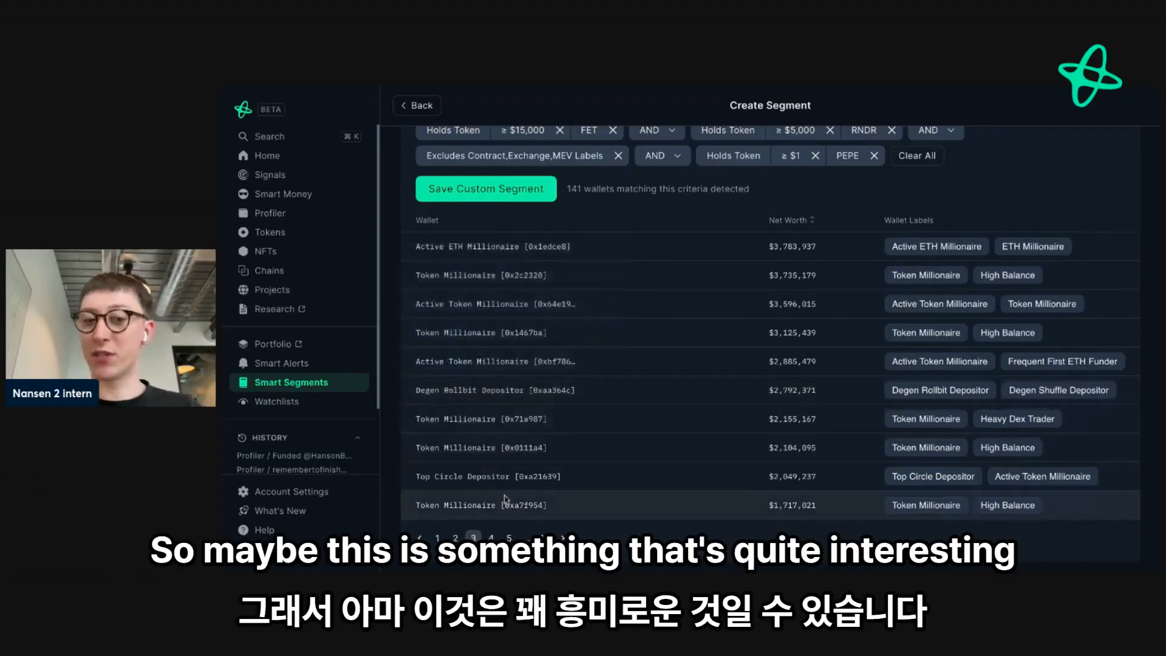
{"action": "left_click", "coordinate": [493, 537]}
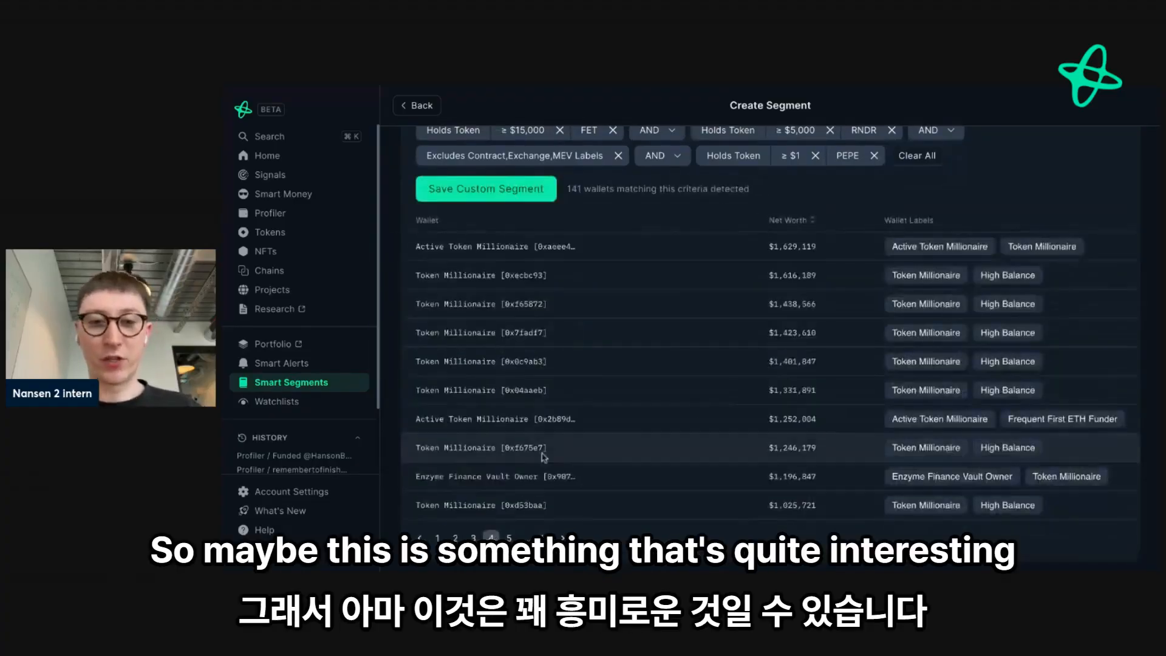
{"action": "left_click", "coordinate": [509, 537]}
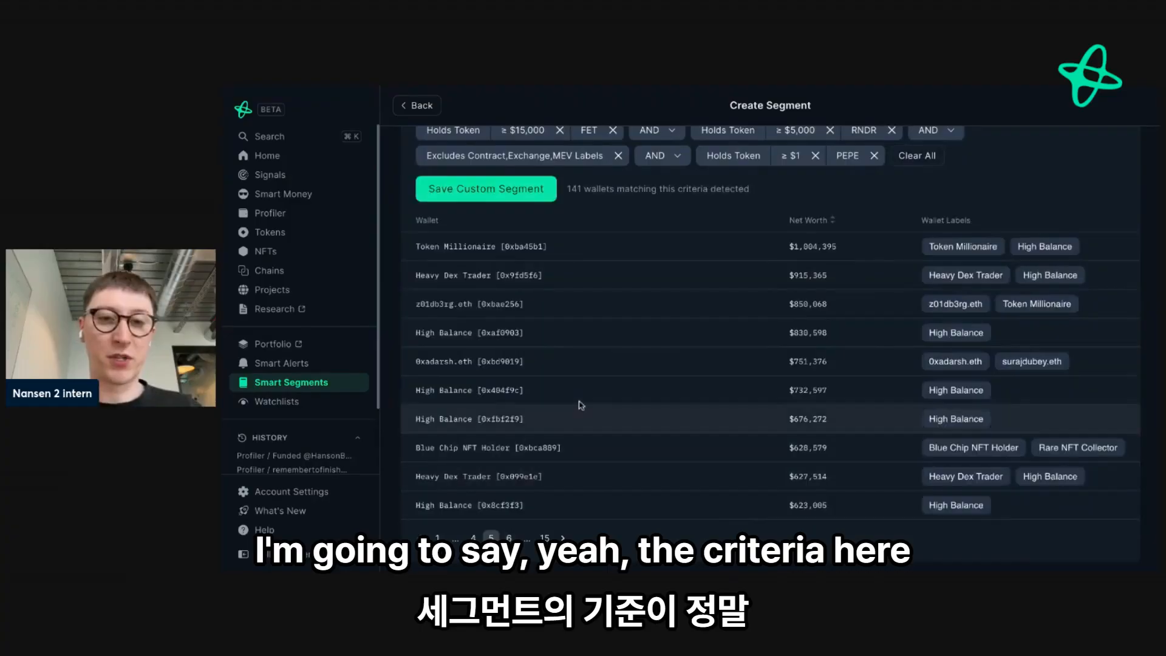
- Save the custom segment as "Ai <> memecoin trend" with the description "addresses that capture AI and memecoins"
{"action": "scroll", "coordinate": [581, 406], "scroll_direction": "up", "scroll_amount": 1}
{"action": "scroll", "coordinate": [582, 405], "scroll_direction": "up", "scroll_amount": 1}
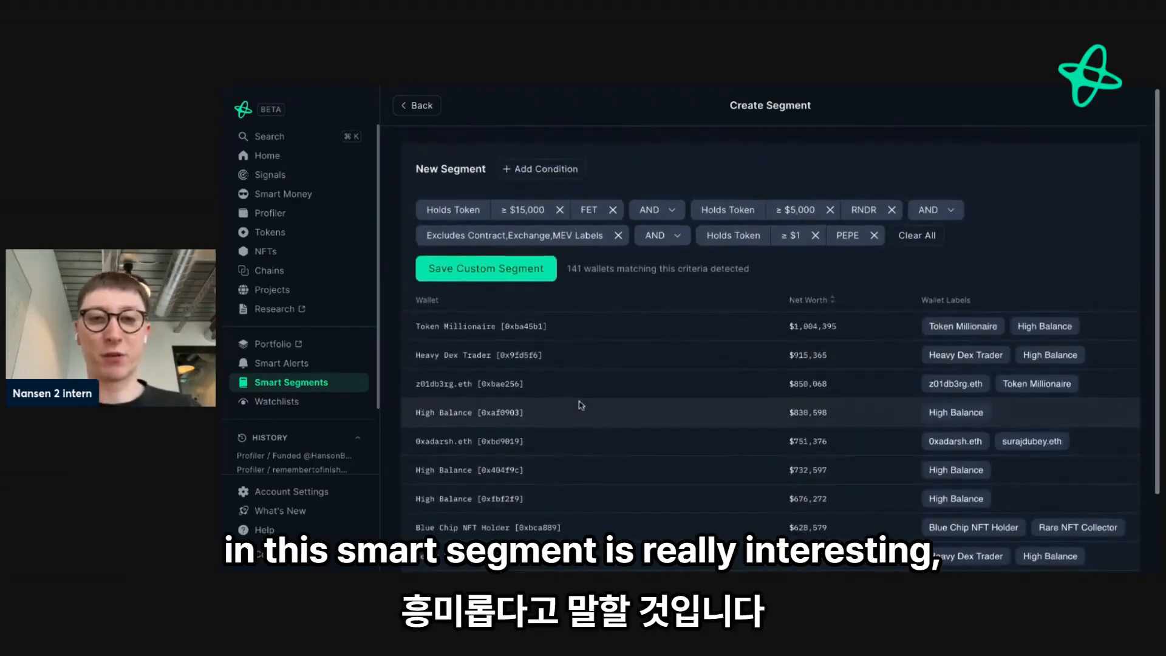
{"action": "left_click", "coordinate": [496, 277]}
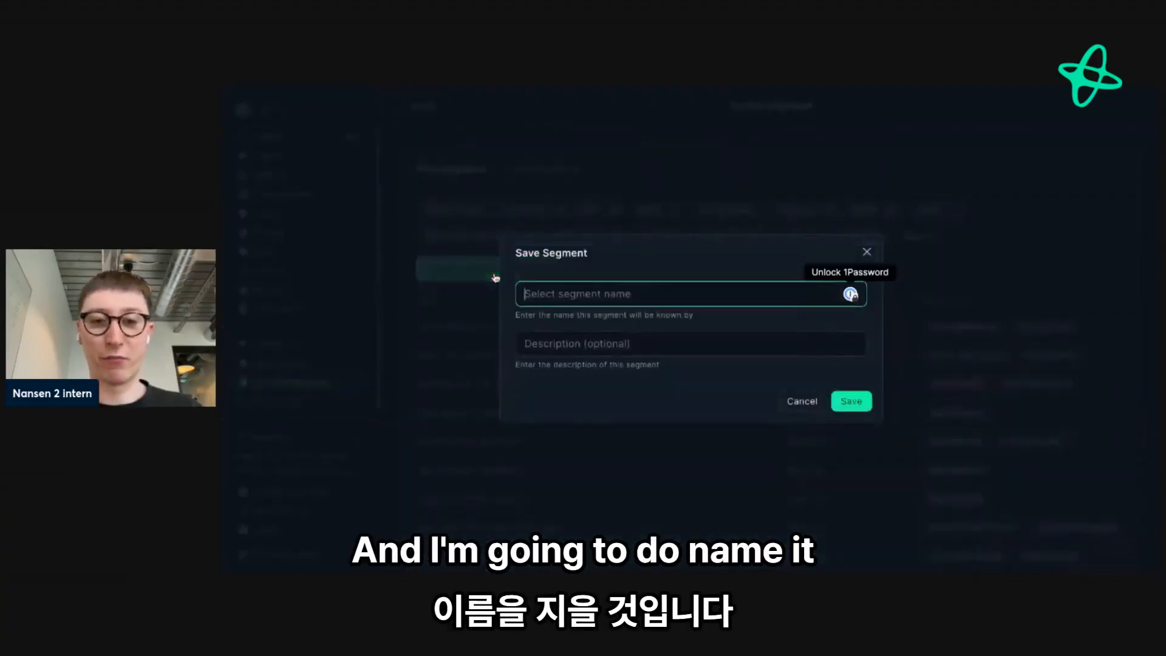
{"action": "type", "text": "Ai <> me"}
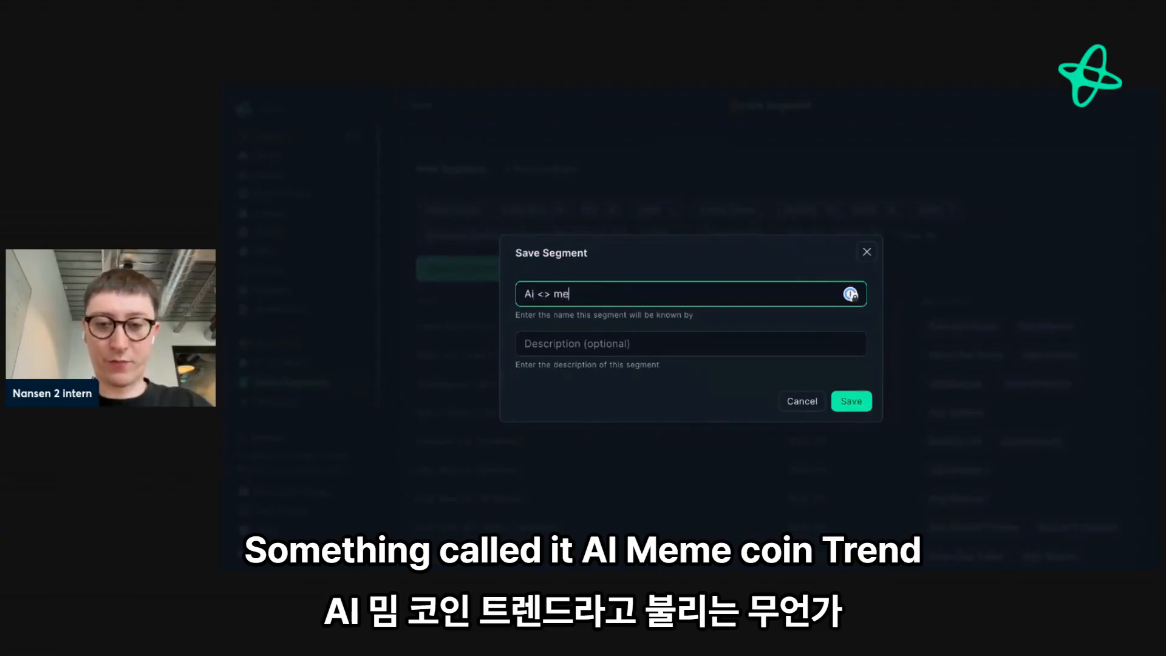
{"action": "type", "text": "mecoin trend"}
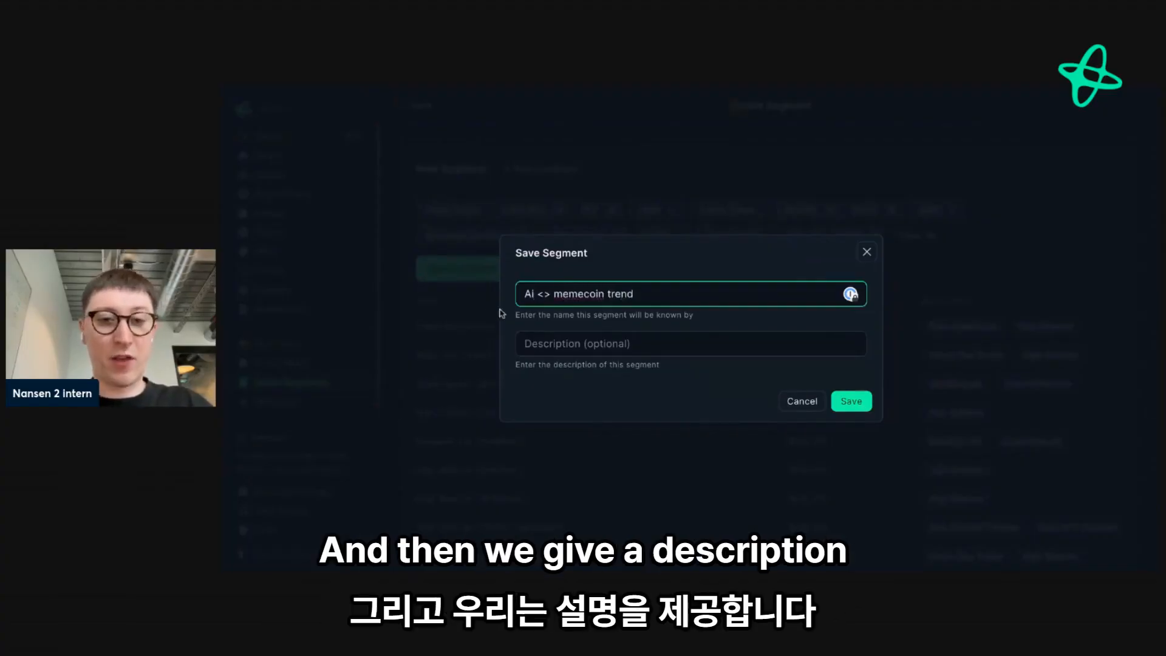
{"action": "left_click", "coordinate": [557, 344]}
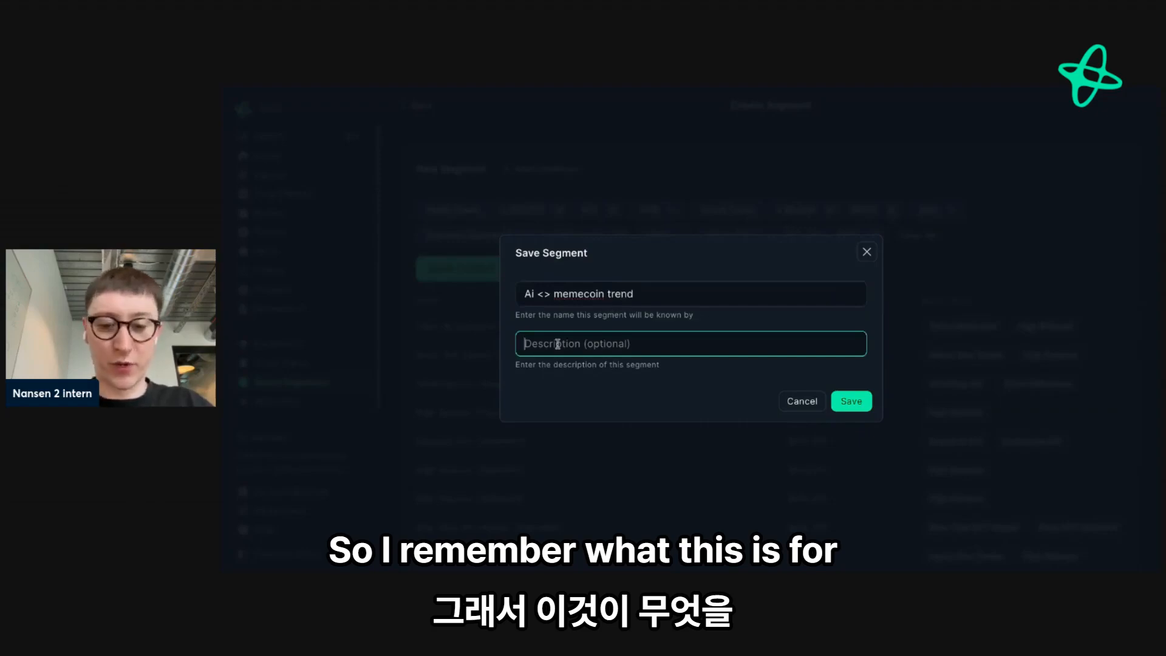
{"action": "type", "text": "add"}
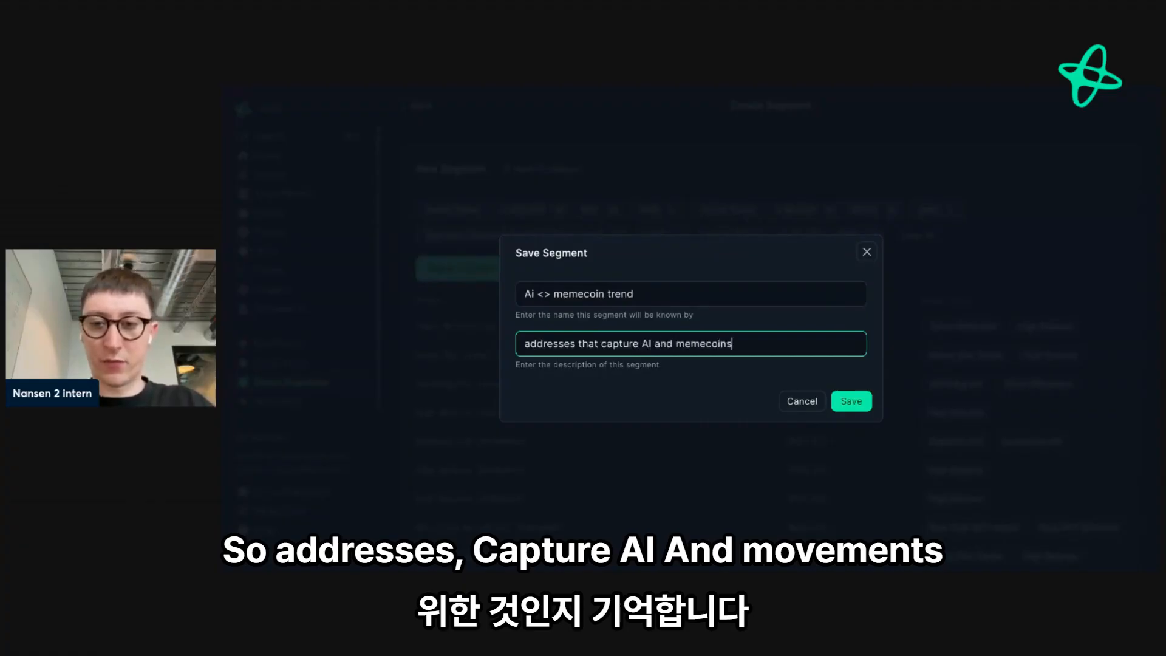
{"action": "key", "text": "Return"}
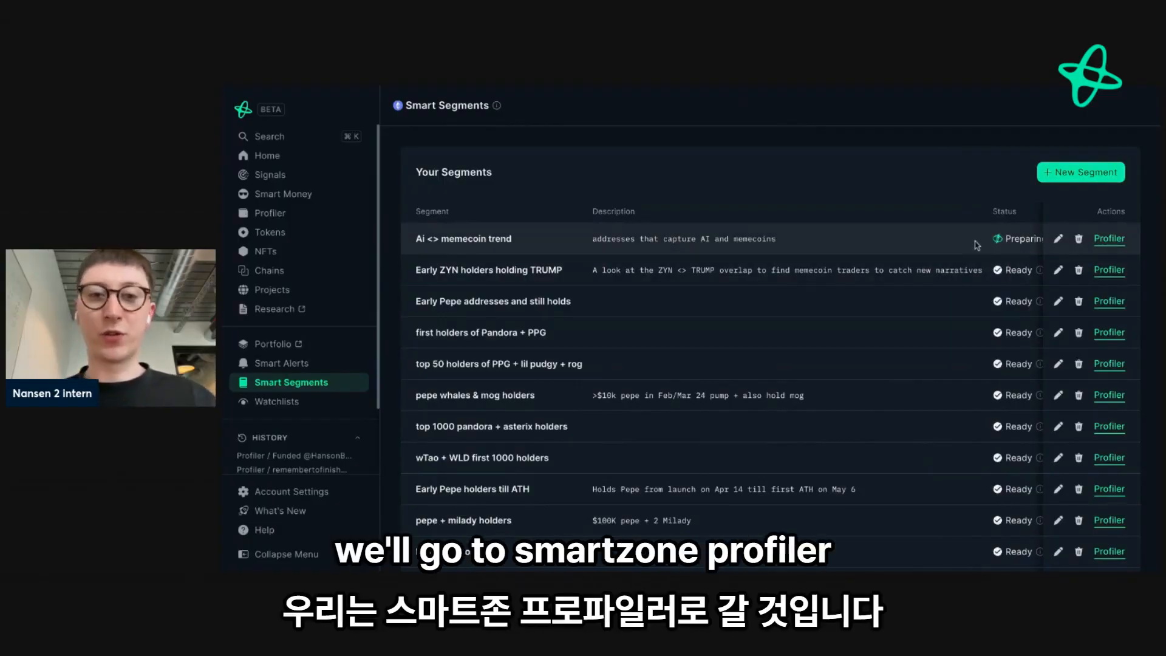
- Open the "Ai <> memecoin trend" segment in Profiler and examine its conditions and Historical Token Portfolio chart
{"action": "left_click", "coordinate": [1106, 243]}
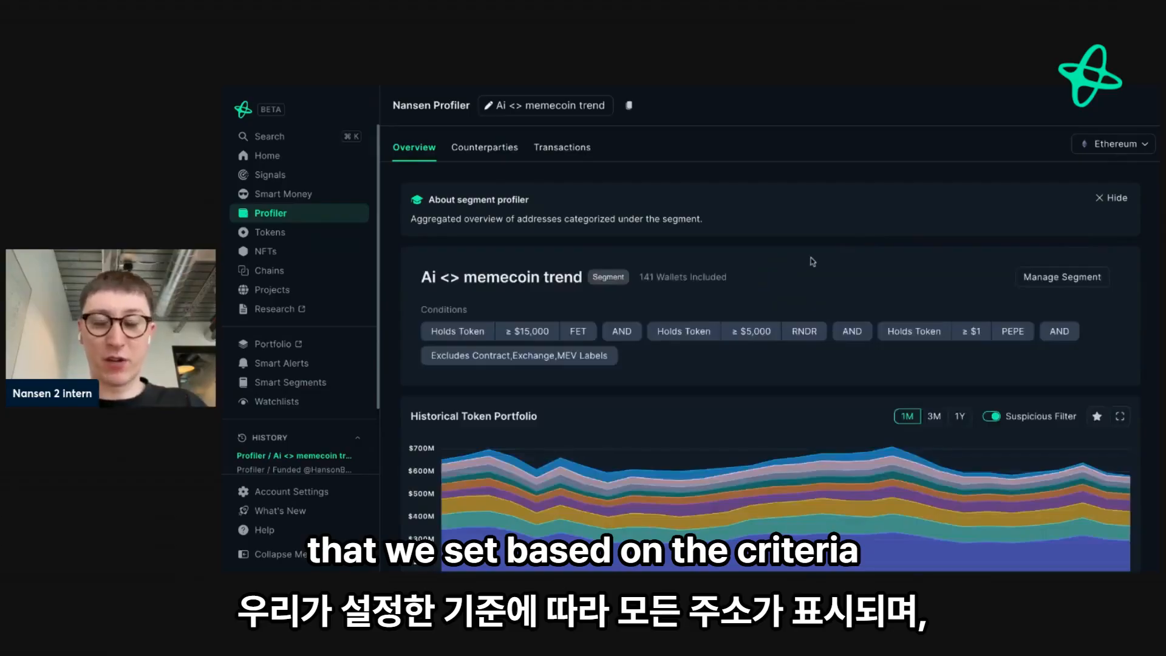
{"action": "scroll", "coordinate": [808, 260], "scroll_direction": "down", "scroll_amount": 1}
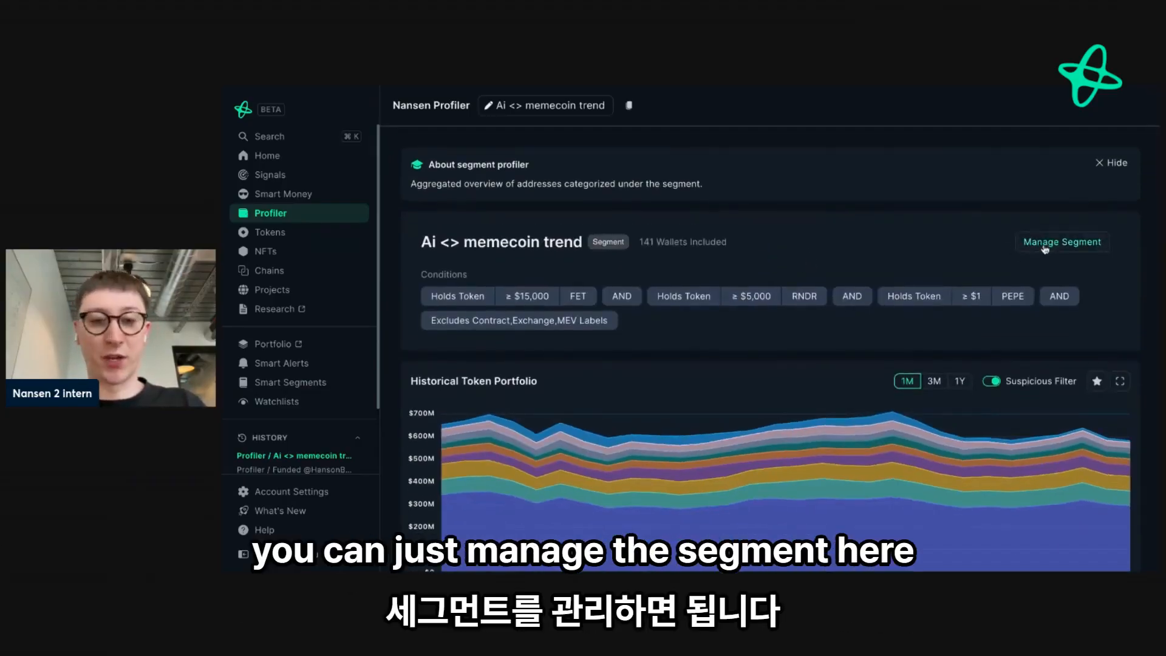
{"action": "scroll", "coordinate": [905, 260], "scroll_direction": "down", "scroll_amount": 2}
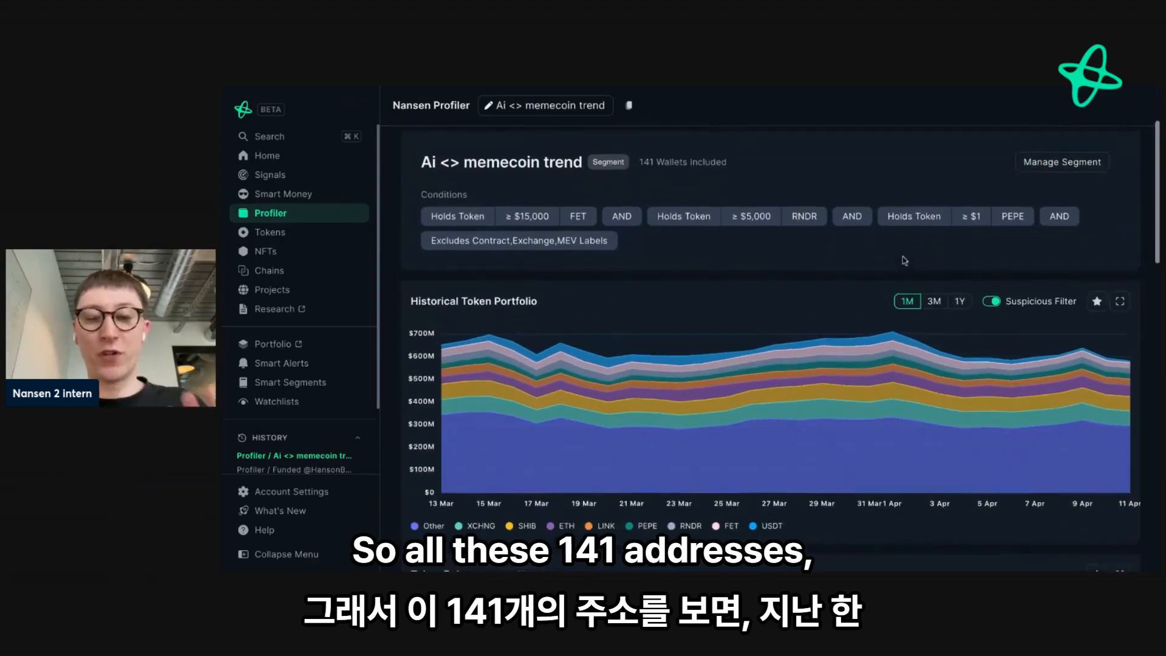
{"action": "scroll", "coordinate": [637, 397], "scroll_direction": "down", "scroll_amount": 1}
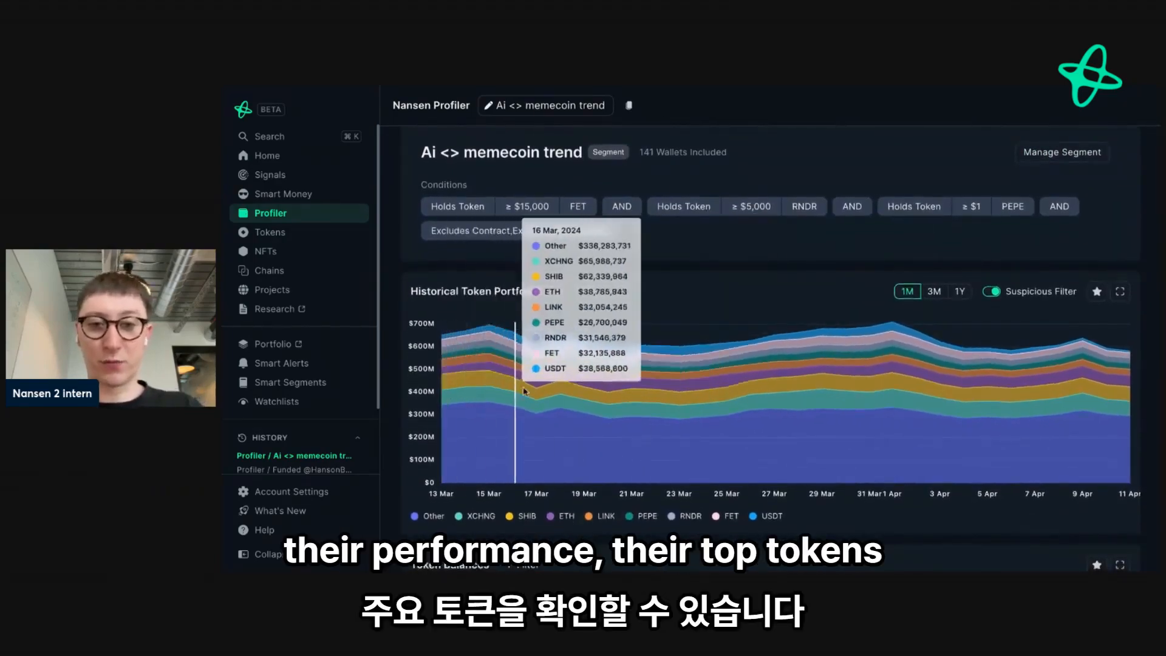
{"action": "scroll", "coordinate": [987, 376], "scroll_direction": "down", "scroll_amount": 5}
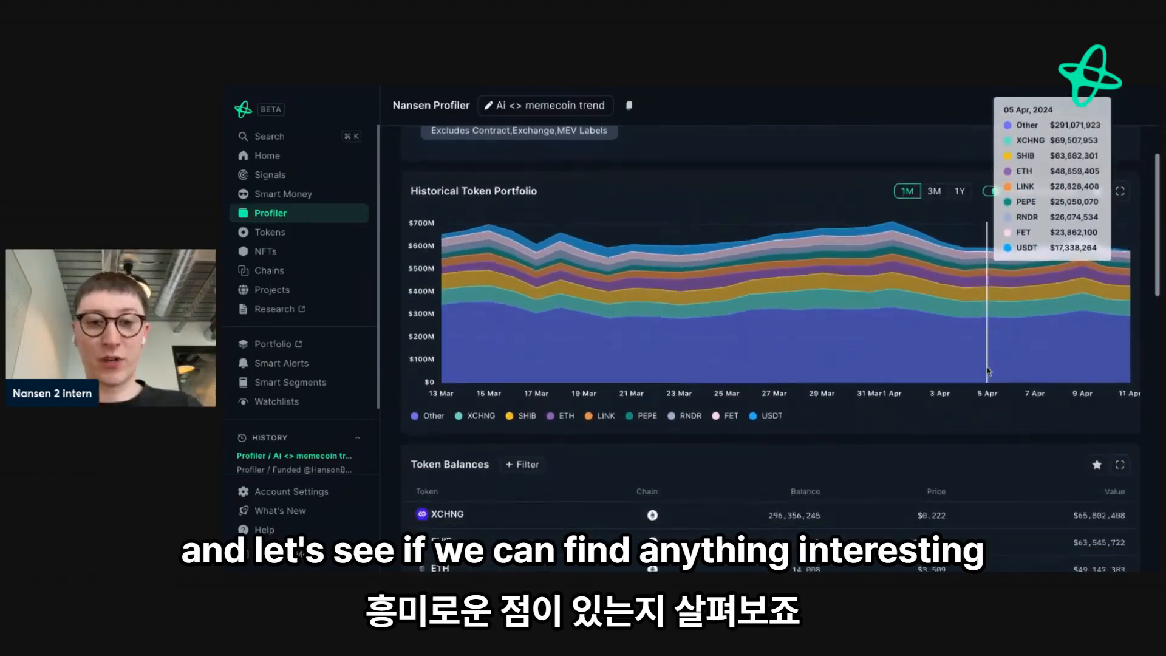
- Examine the largest holdings in the segment's Token Balances table on Ethereum
{"action": "scroll", "coordinate": [988, 370], "scroll_direction": "down", "scroll_amount": 3}
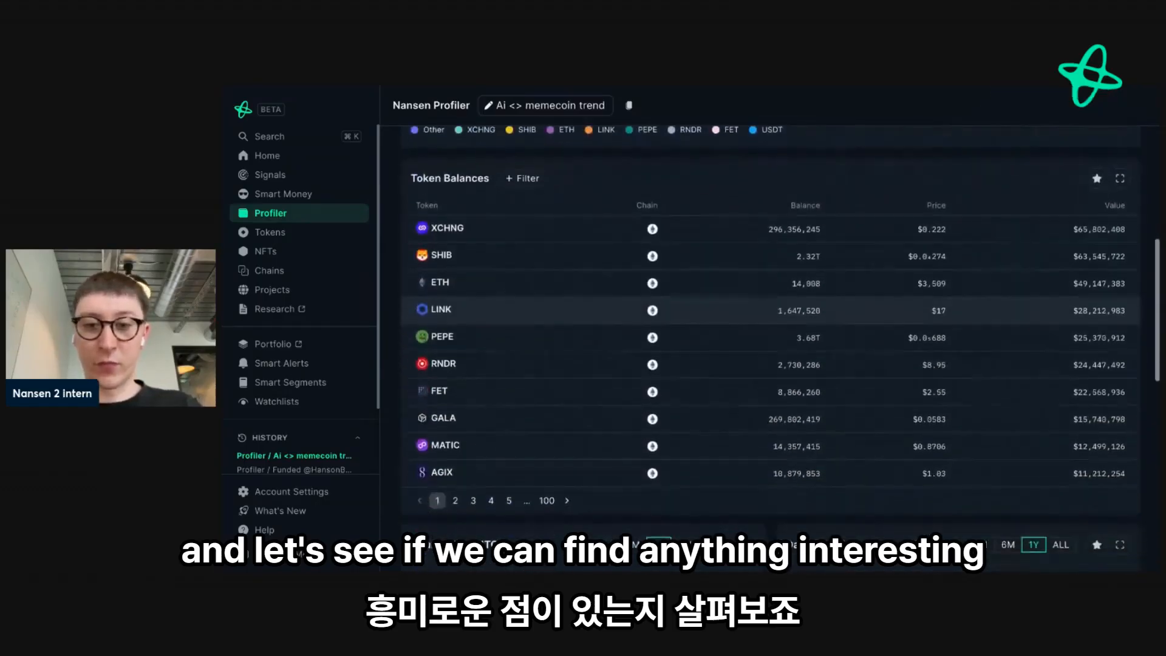
{"action": "scroll", "coordinate": [693, 310], "scroll_direction": "up", "scroll_amount": 8}
{"action": "scroll", "coordinate": [692, 310], "scroll_direction": "down", "scroll_amount": 7}
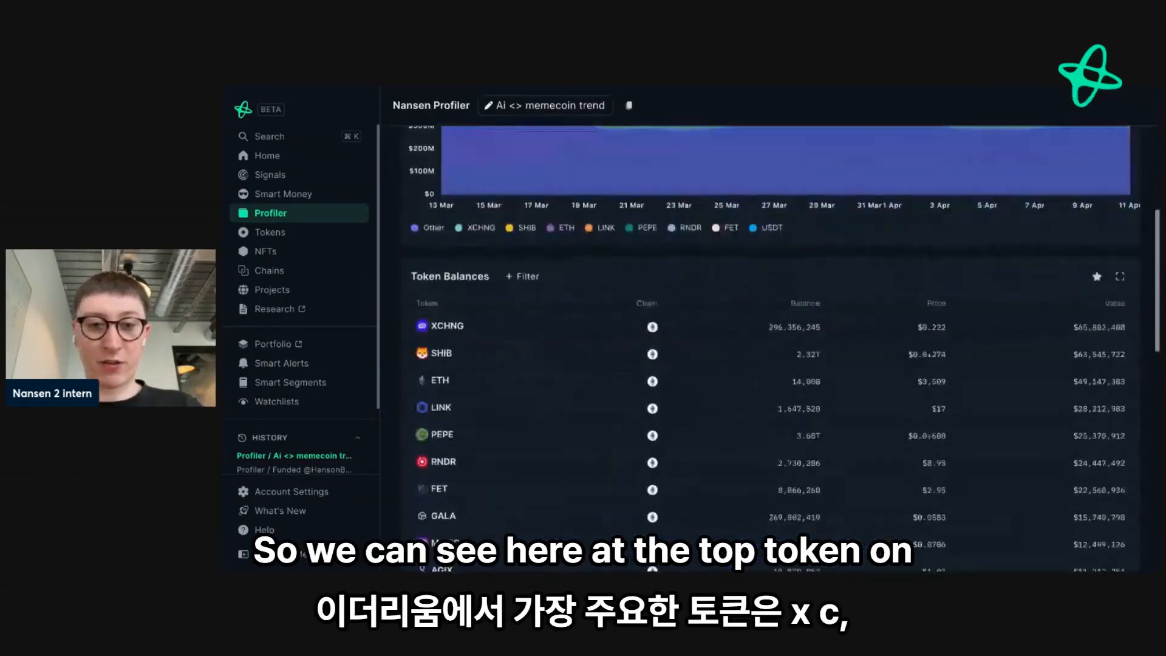
{"action": "mouse_move", "coordinate": [449, 320]}
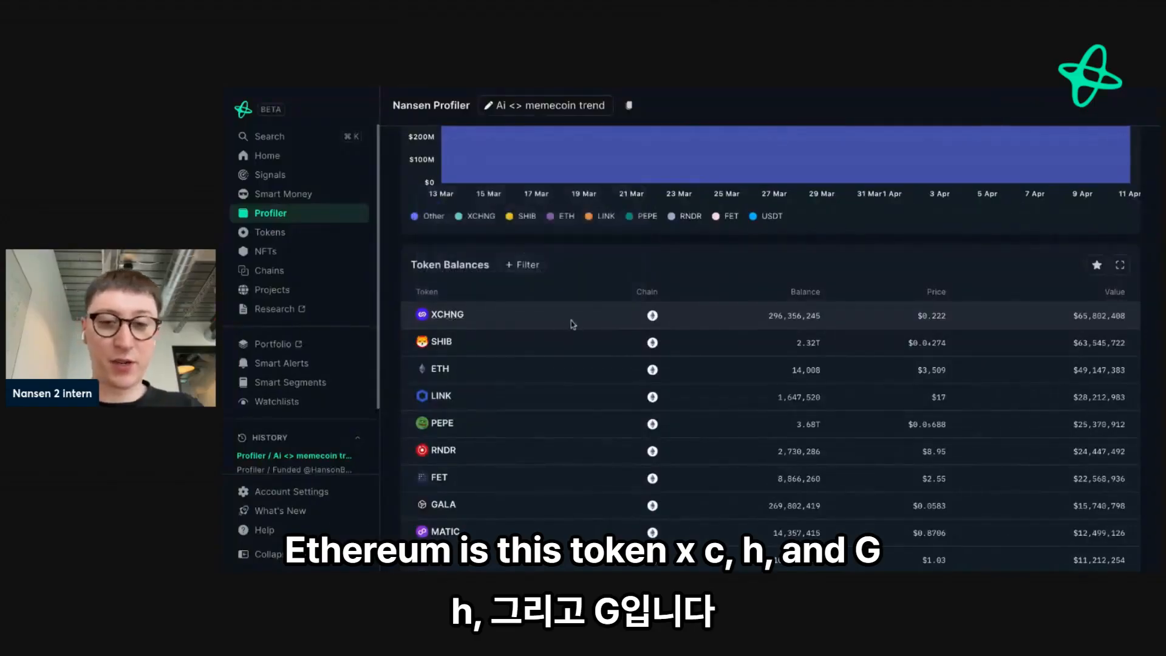
{"action": "scroll", "coordinate": [483, 376], "scroll_direction": "down", "scroll_amount": 1}
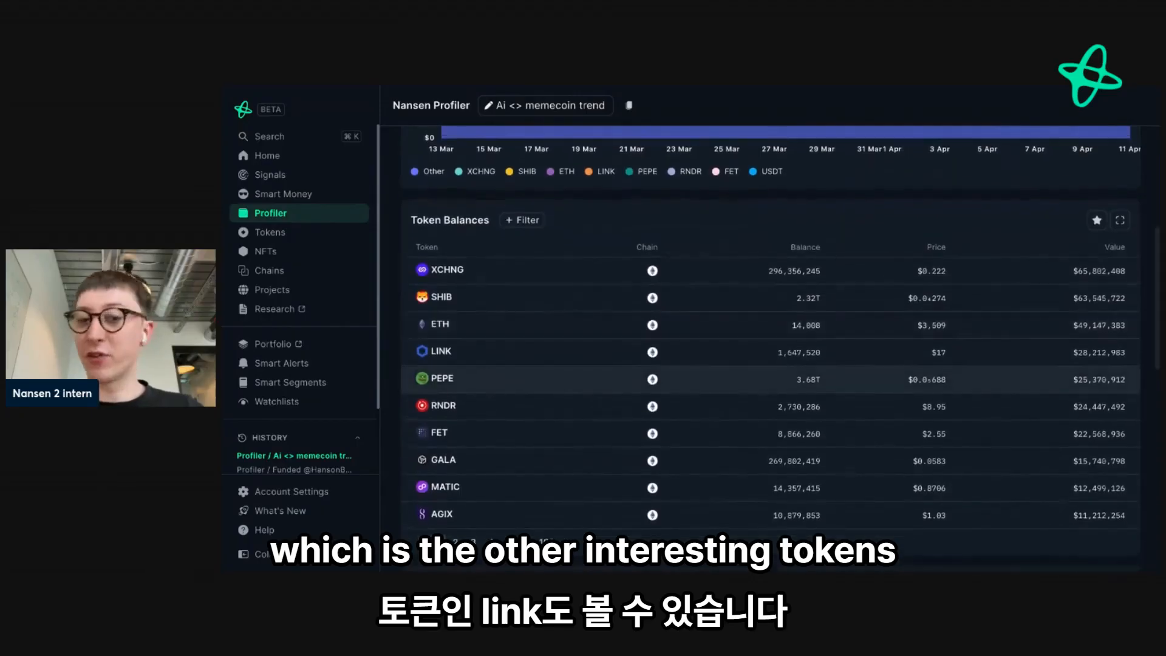
- Switch the segment's overview from Ethereum to All Chains and review the Token Balances table
{"action": "scroll", "coordinate": [968, 302], "scroll_direction": "up", "scroll_amount": 10}
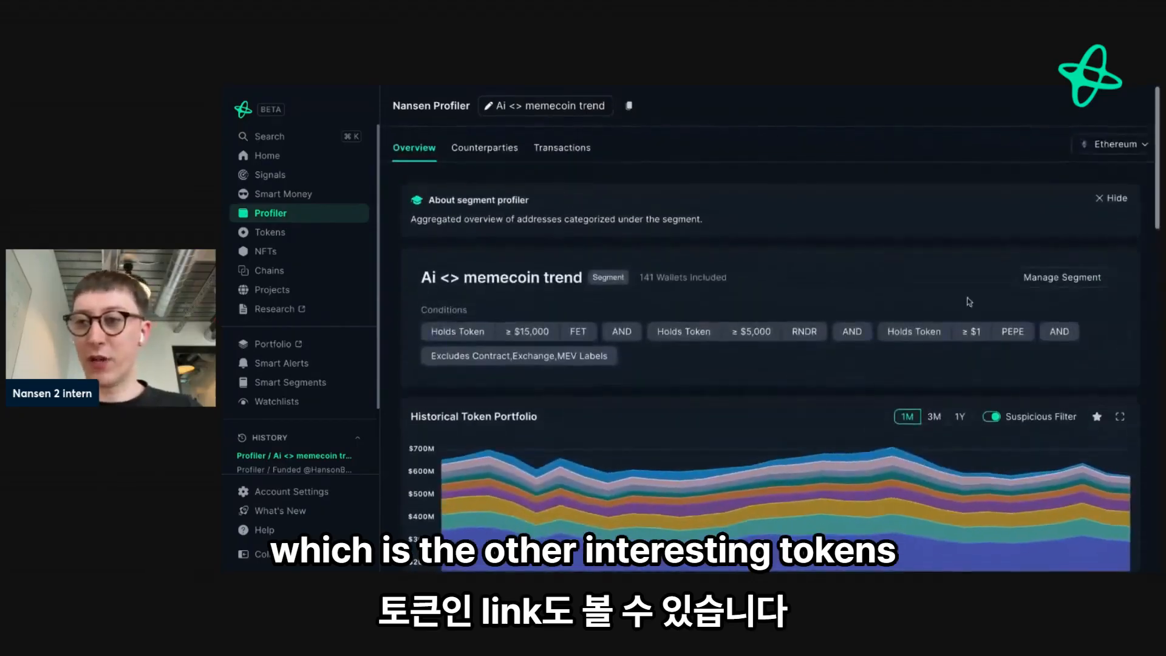
{"action": "left_click", "coordinate": [1096, 144]}
{"action": "left_click", "coordinate": [1098, 175]}
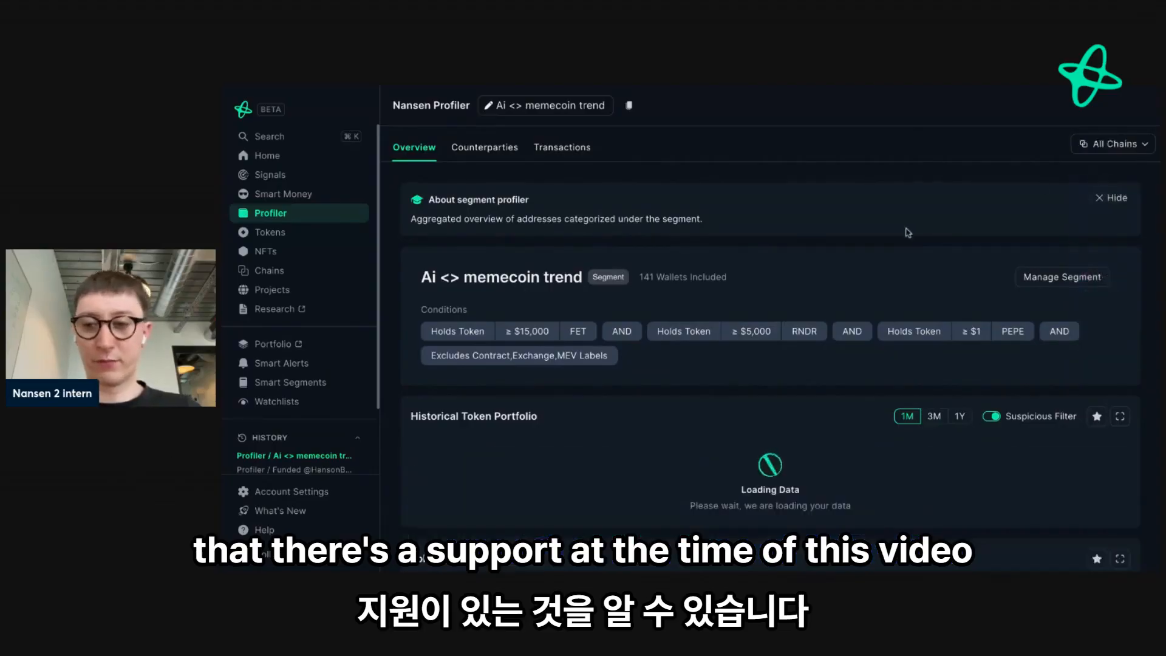
{"action": "scroll", "coordinate": [908, 233], "scroll_direction": "down", "scroll_amount": 2}
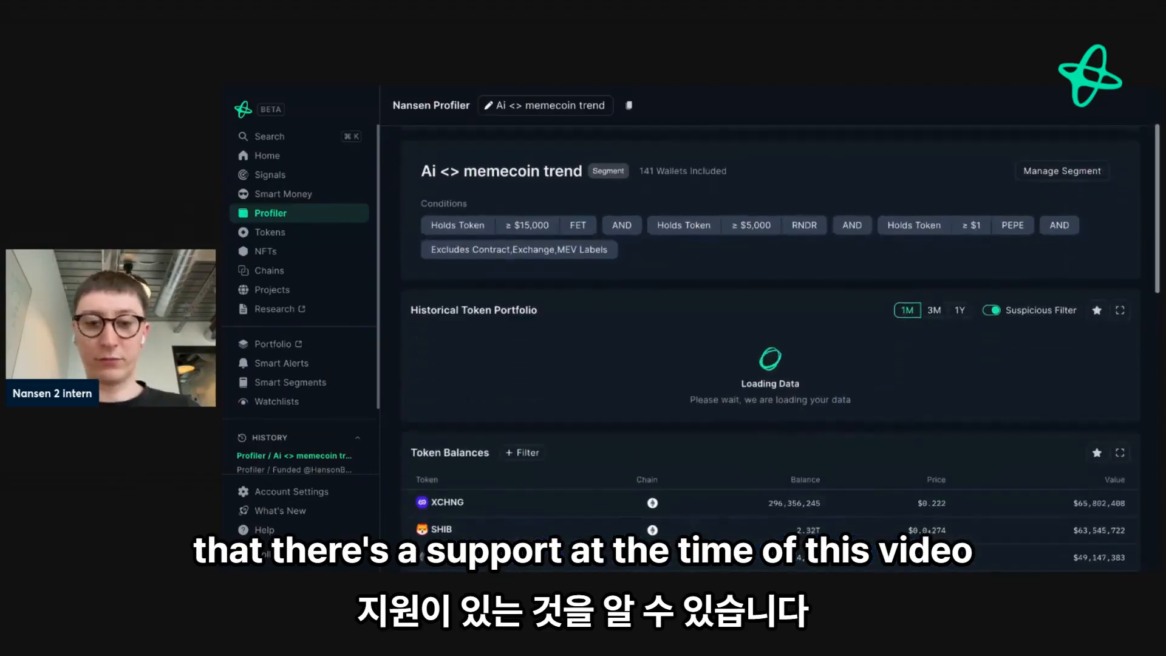
{"action": "scroll", "coordinate": [672, 300], "scroll_direction": "down", "scroll_amount": 5}
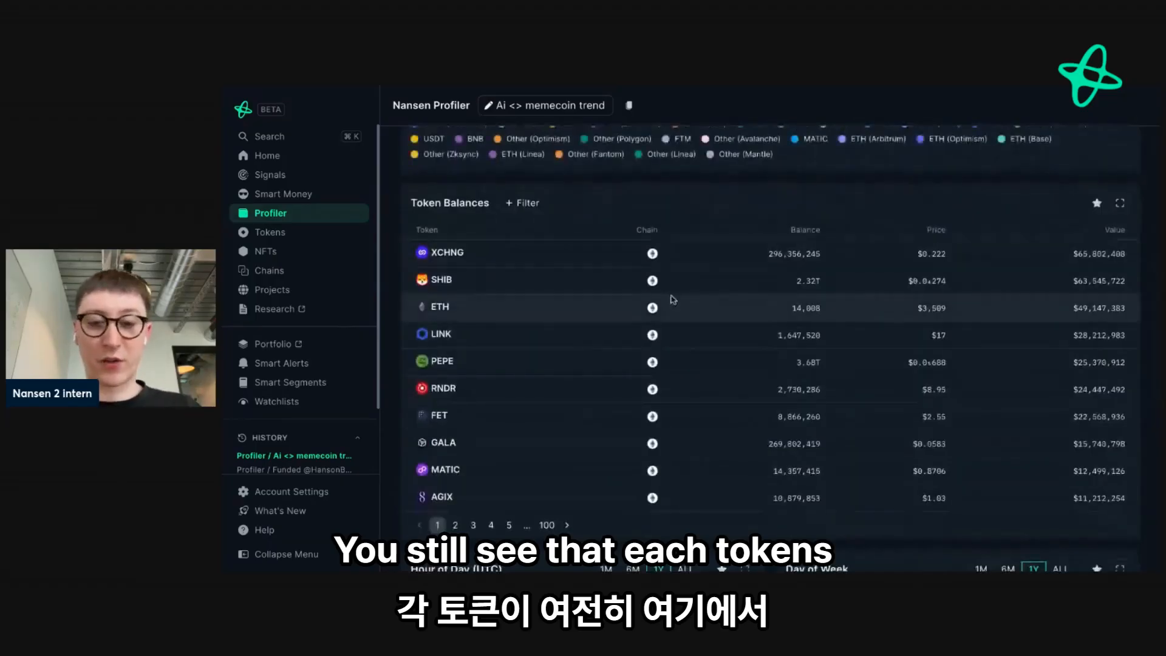
{"action": "scroll", "coordinate": [673, 300], "scroll_direction": "down", "scroll_amount": 1}
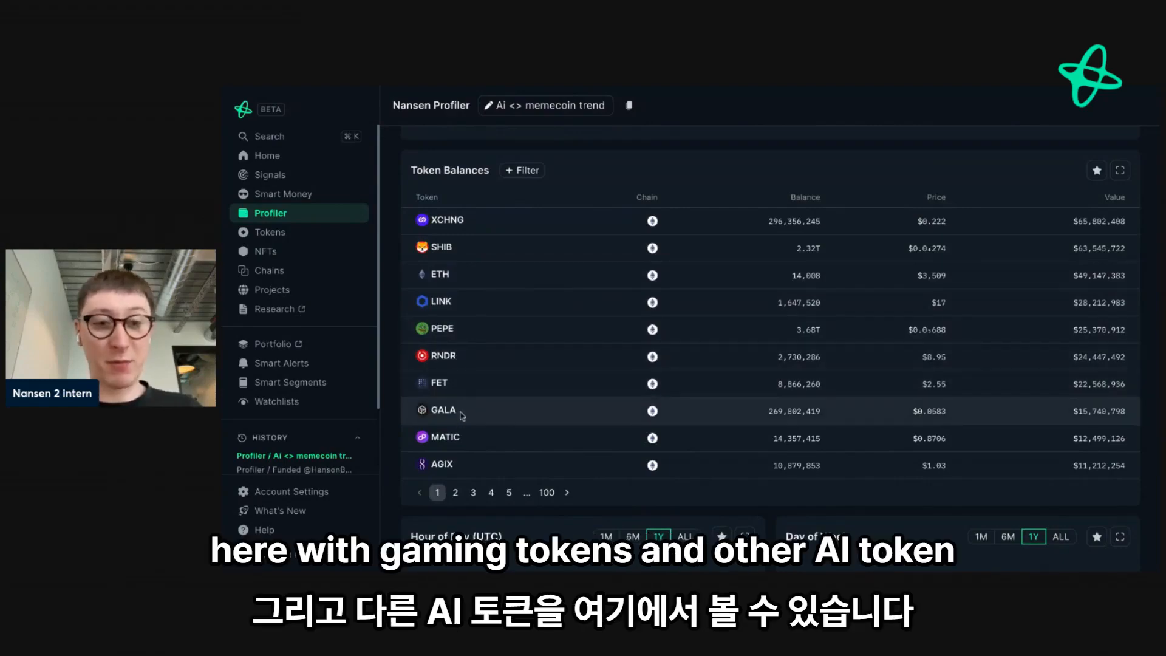
- Page through the token balances up to page 4 to examine the segment's smaller holdings
{"action": "left_click", "coordinate": [456, 492]}
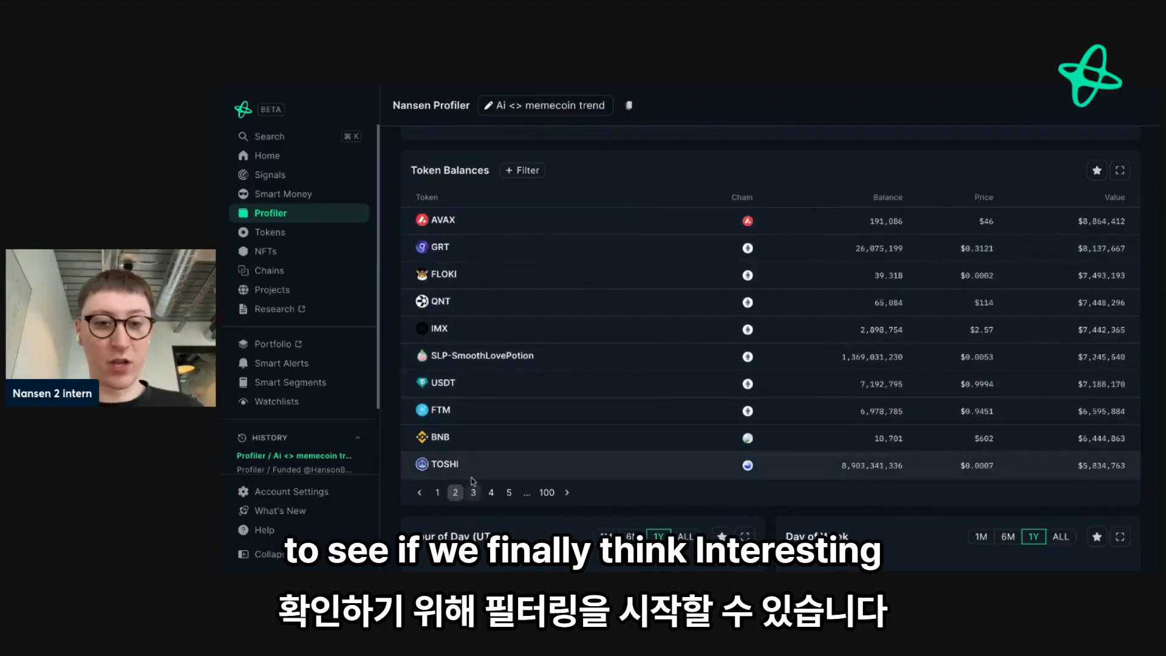
{"action": "mouse_move", "coordinate": [451, 464]}
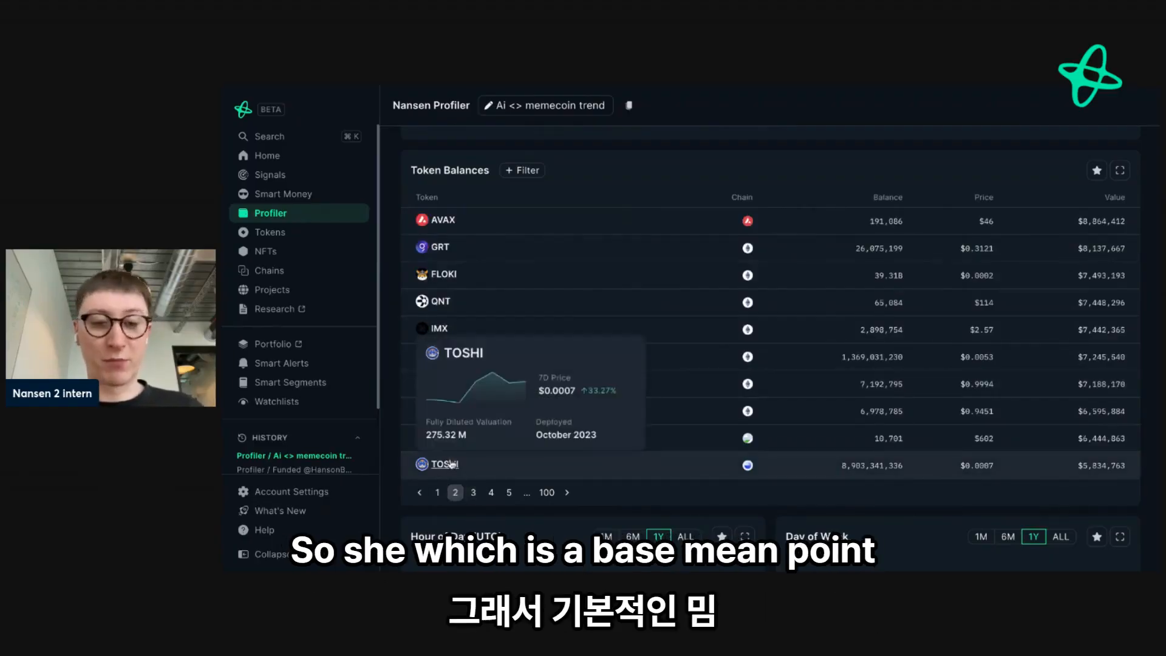
{"action": "left_click", "coordinate": [474, 493]}
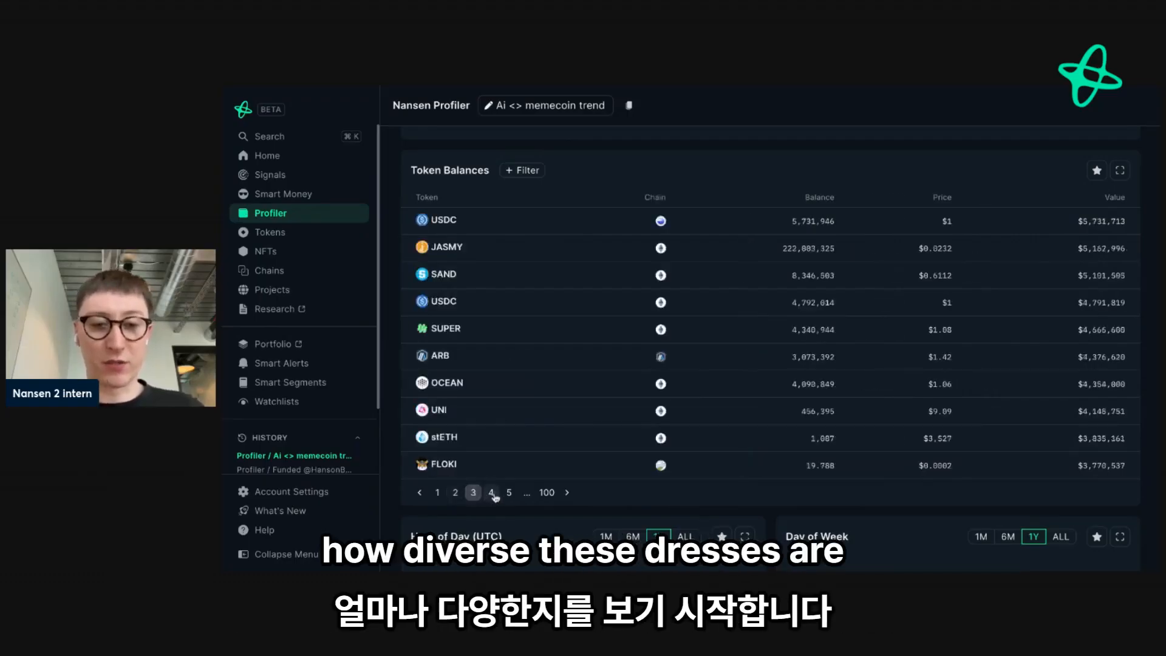
{"action": "left_click", "coordinate": [492, 493]}
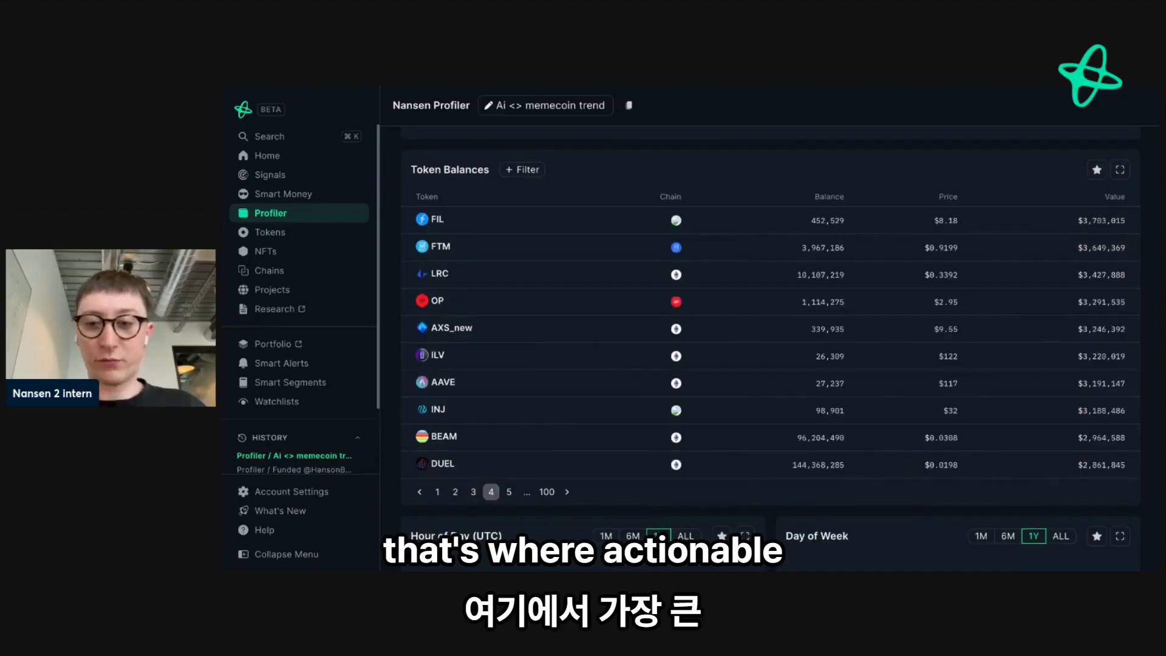
- Look at the list of wallets in this segment below the token balances
{"action": "scroll", "coordinate": [958, 569], "scroll_direction": "down", "scroll_amount": 1}
{"action": "scroll", "coordinate": [958, 569], "scroll_direction": "down", "scroll_amount": 4}
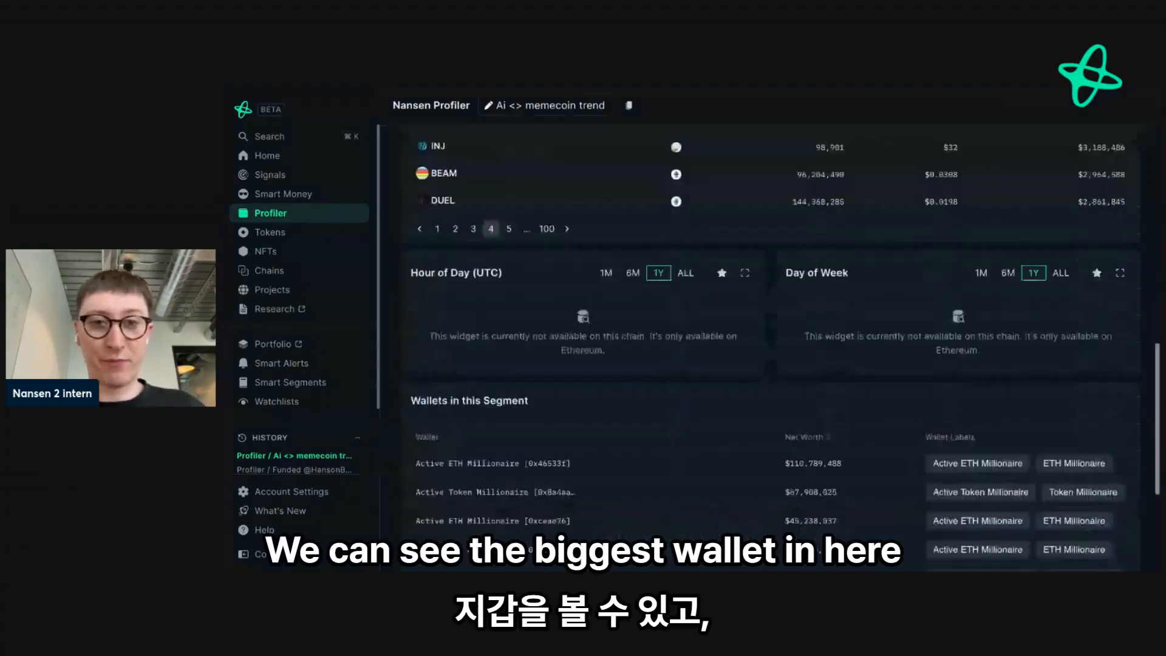
{"action": "scroll", "coordinate": [770, 508], "scroll_direction": "down", "scroll_amount": 2}
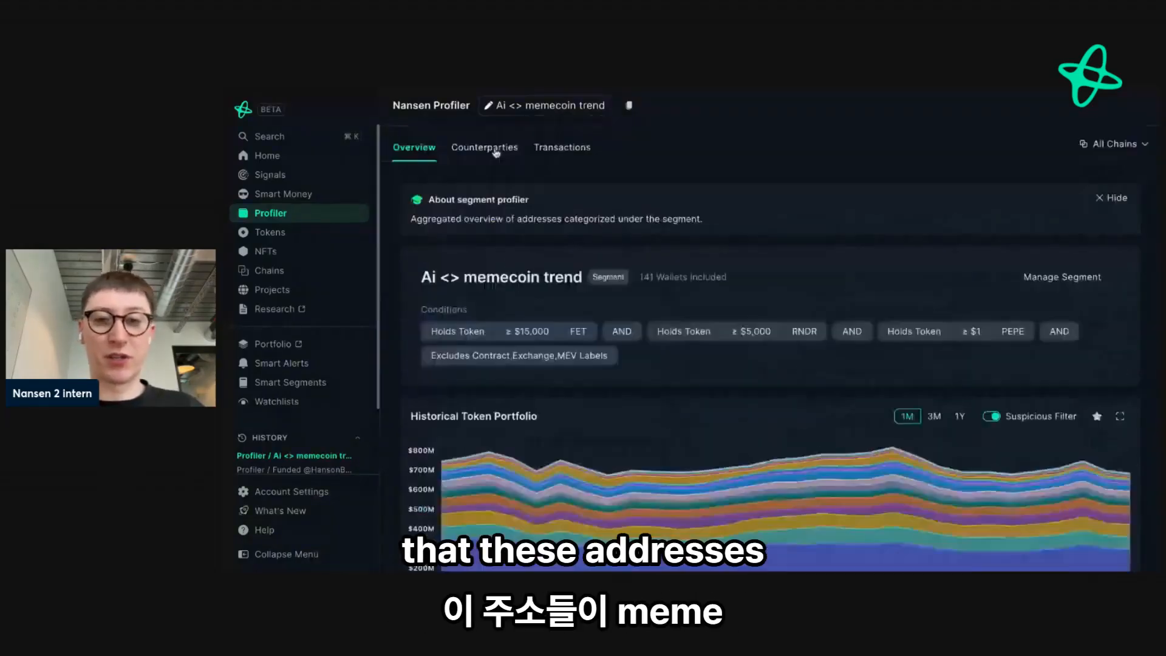
- View the segment's counterparties across all chains, followed by its token transfers
{"action": "left_click", "coordinate": [484, 147]}
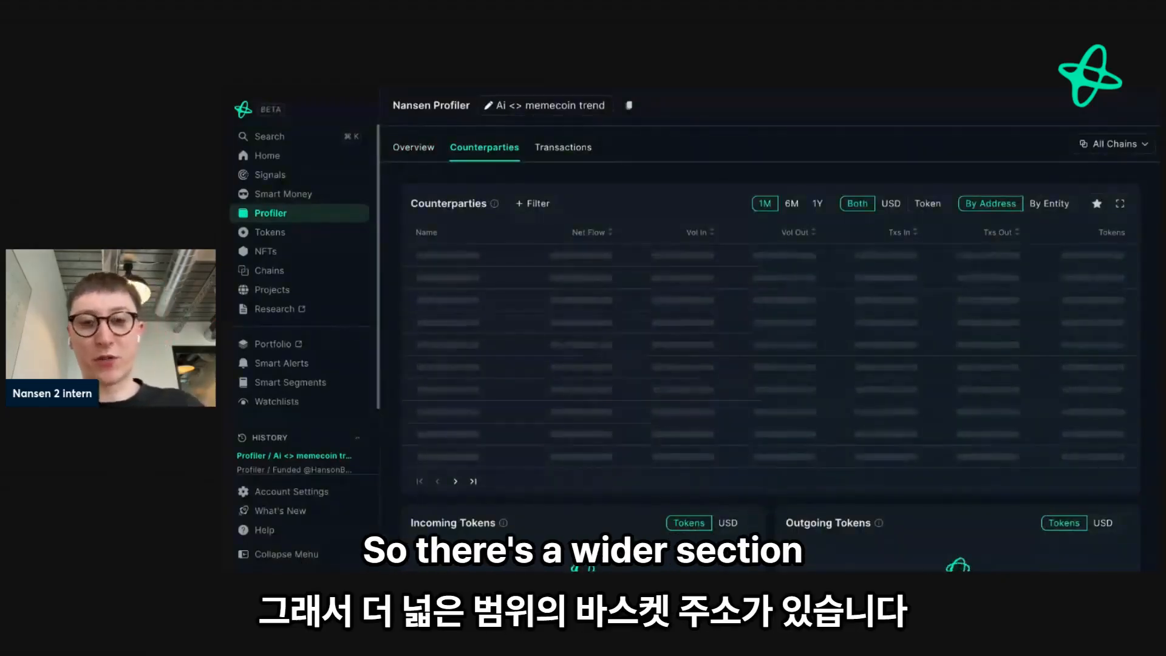
{"action": "left_click", "coordinate": [559, 148]}
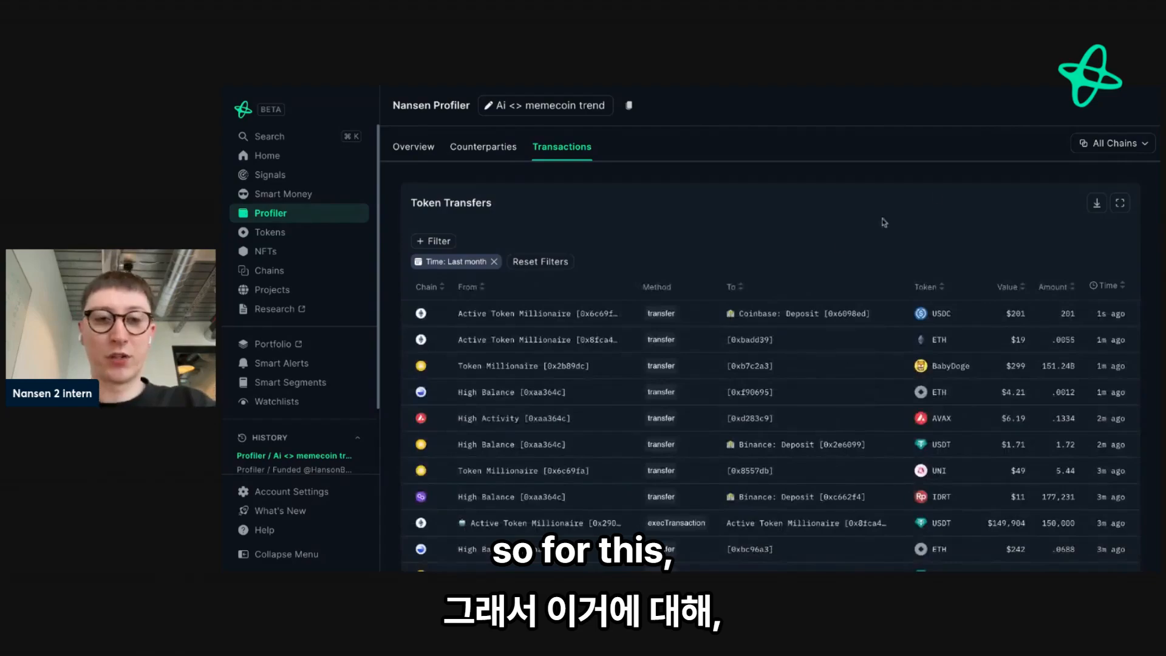
- Limit the segment's token transfers to Ethereum and review them for AI token movements such as RNDR
{"action": "left_click", "coordinate": [1093, 144]}
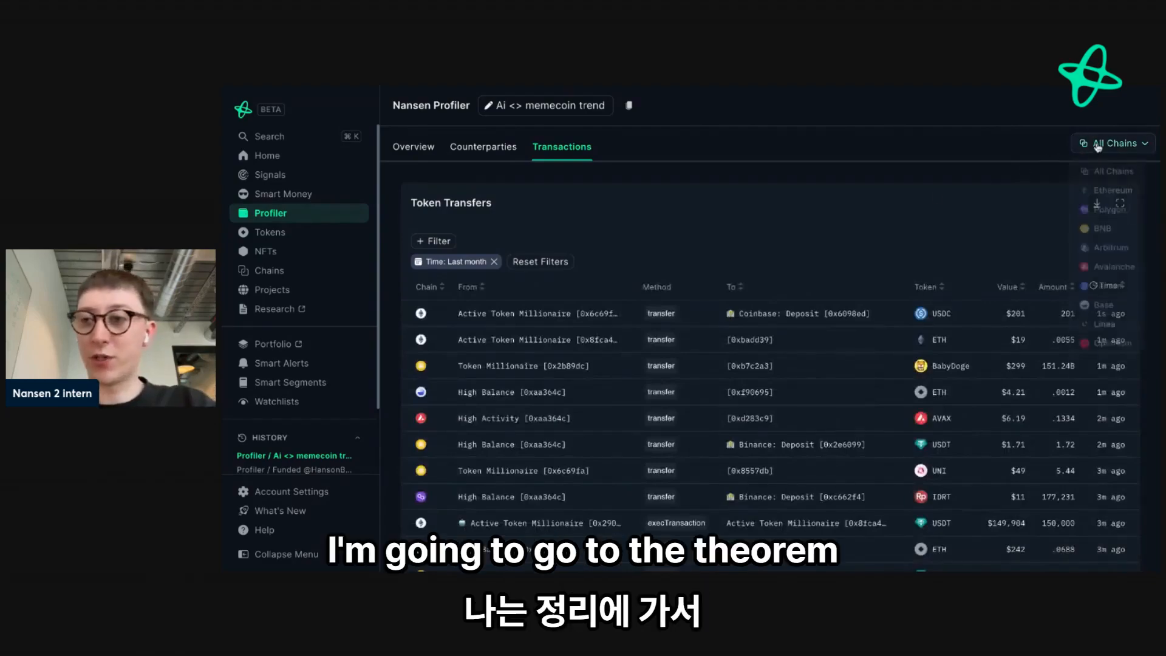
{"action": "left_click", "coordinate": [1102, 193]}
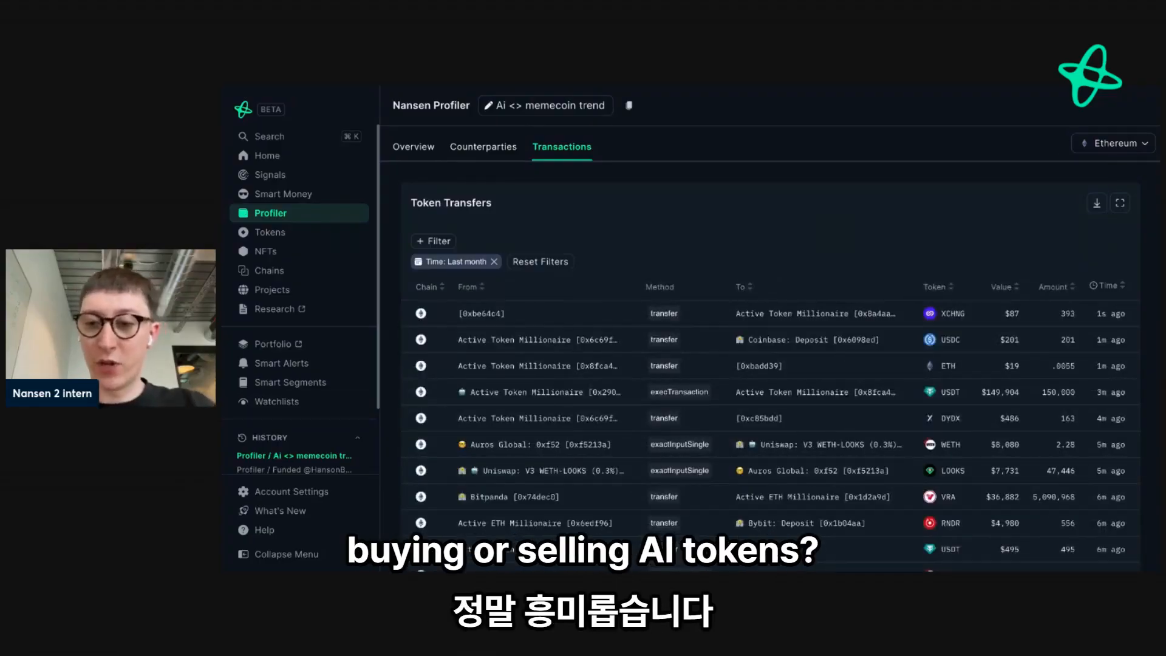
{"action": "scroll", "coordinate": [769, 343], "scroll_direction": "down", "scroll_amount": 3}
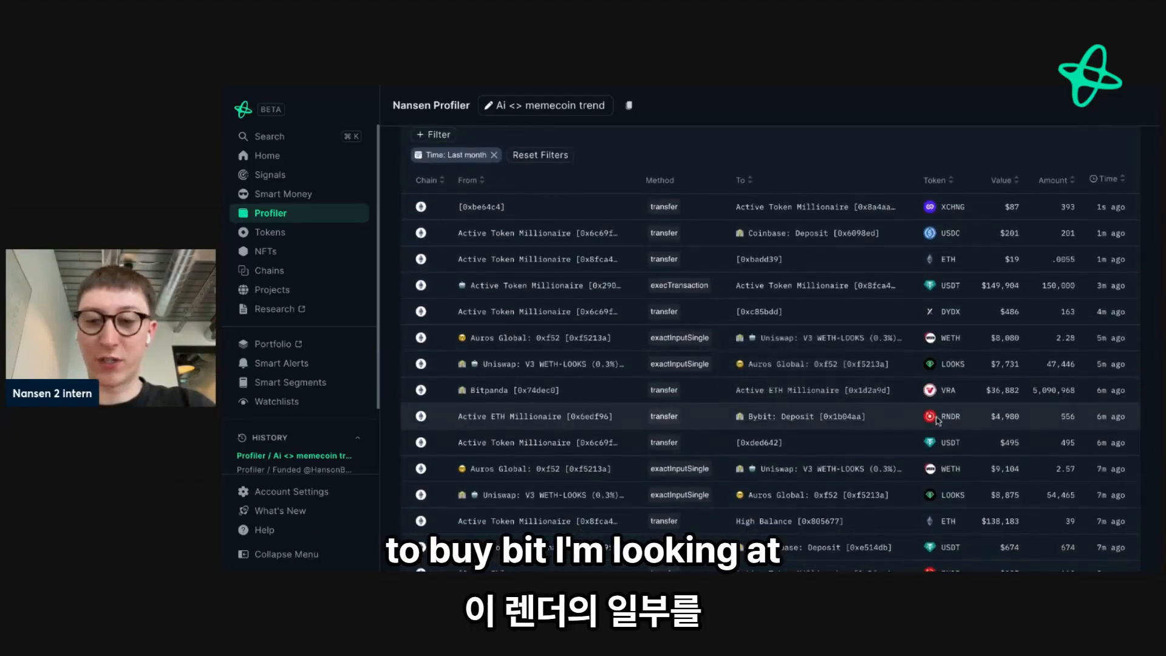
{"action": "scroll", "coordinate": [923, 428], "scroll_direction": "down", "scroll_amount": 2}
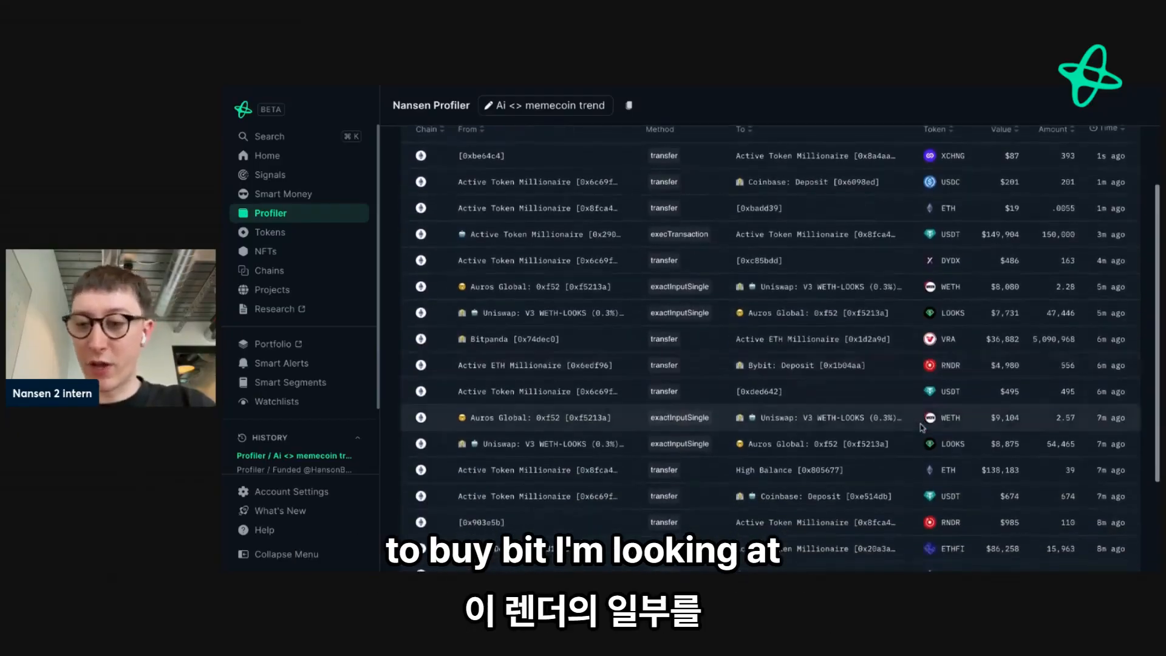
{"action": "scroll", "coordinate": [654, 457], "scroll_direction": "down", "scroll_amount": 2}
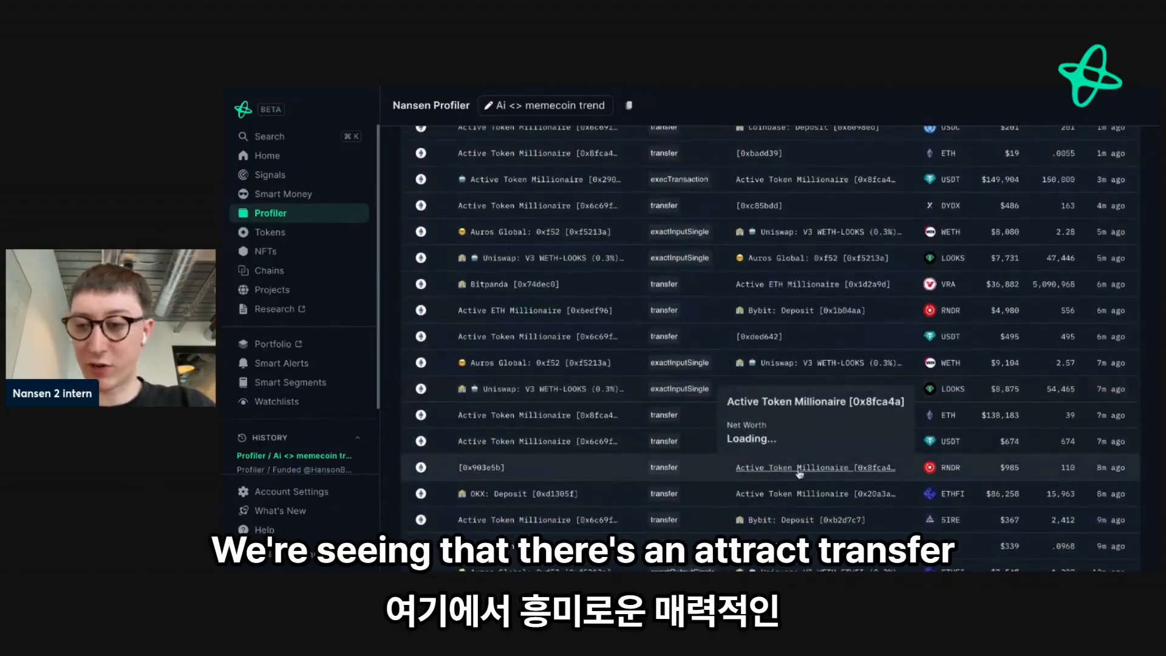
{"action": "scroll", "coordinate": [872, 463], "scroll_direction": "down", "scroll_amount": 3}
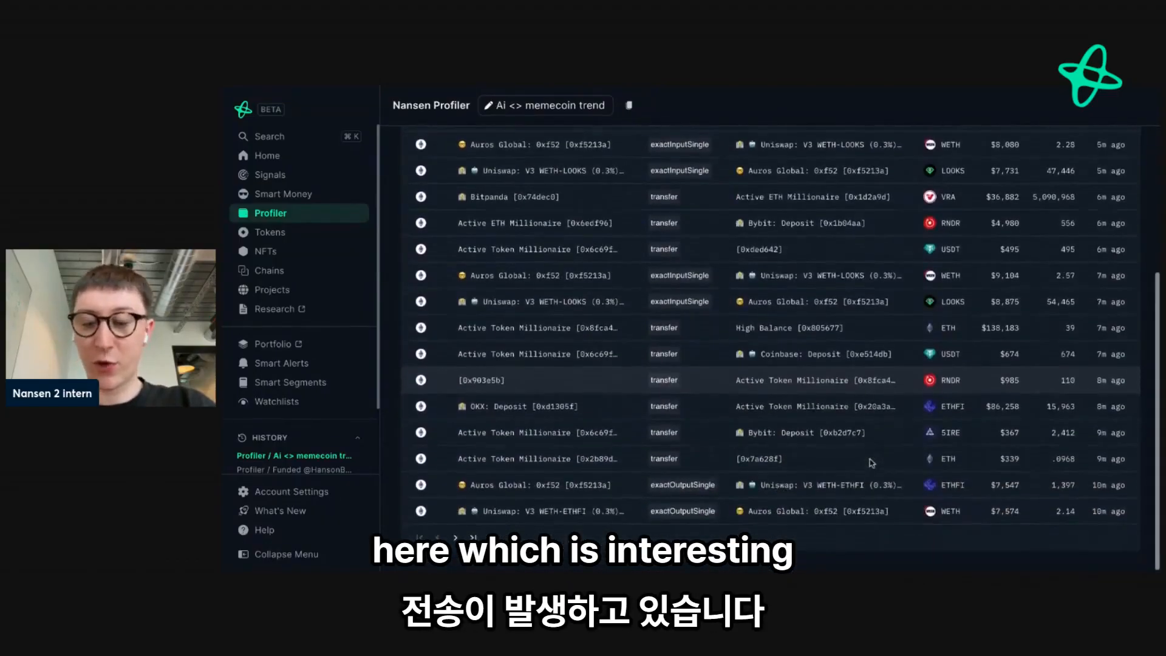
- Filter the token transfers to those with a minimum value of 5000
{"action": "scroll", "coordinate": [868, 467], "scroll_direction": "up", "scroll_amount": 8}
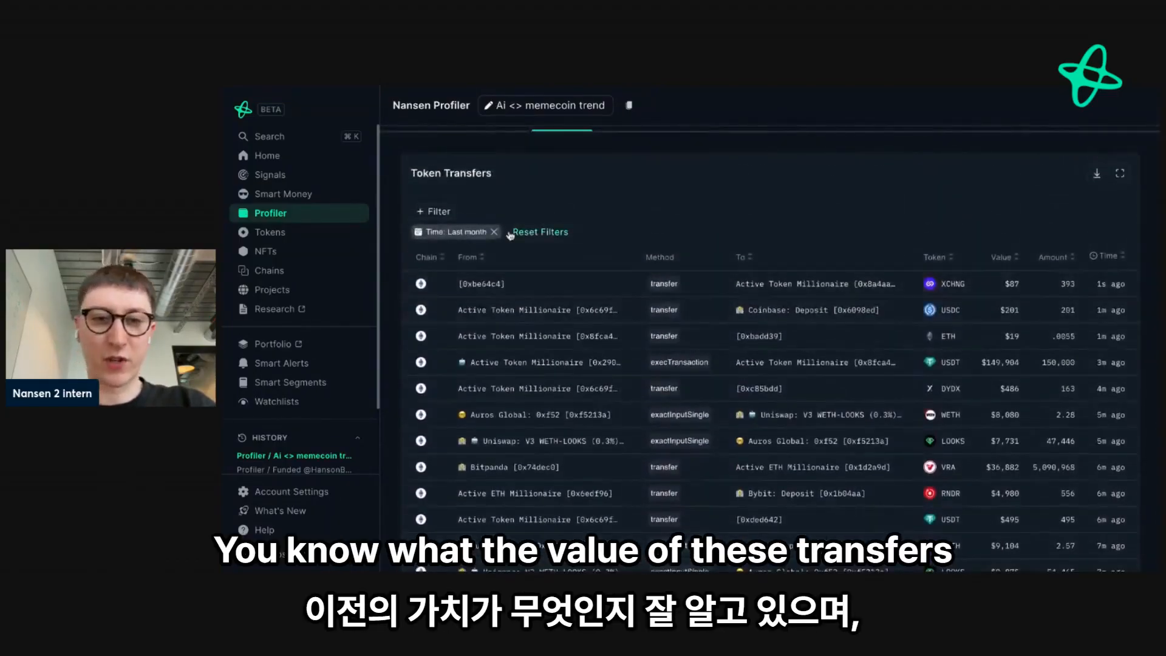
{"action": "left_click", "coordinate": [439, 214]}
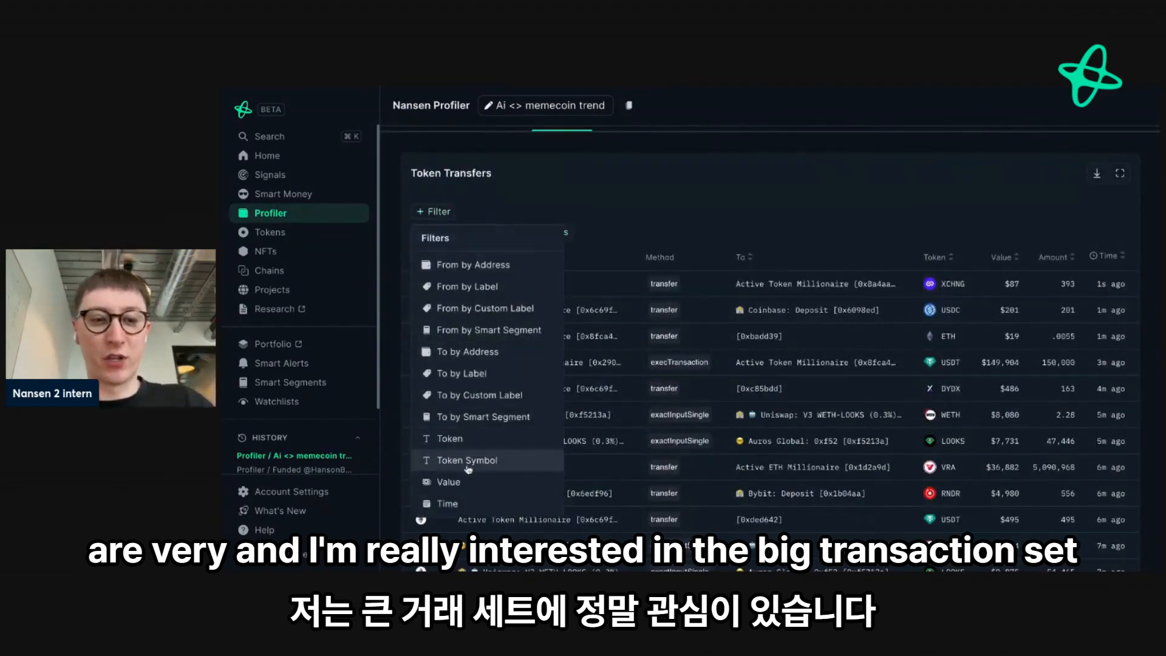
{"action": "left_click", "coordinate": [453, 482]}
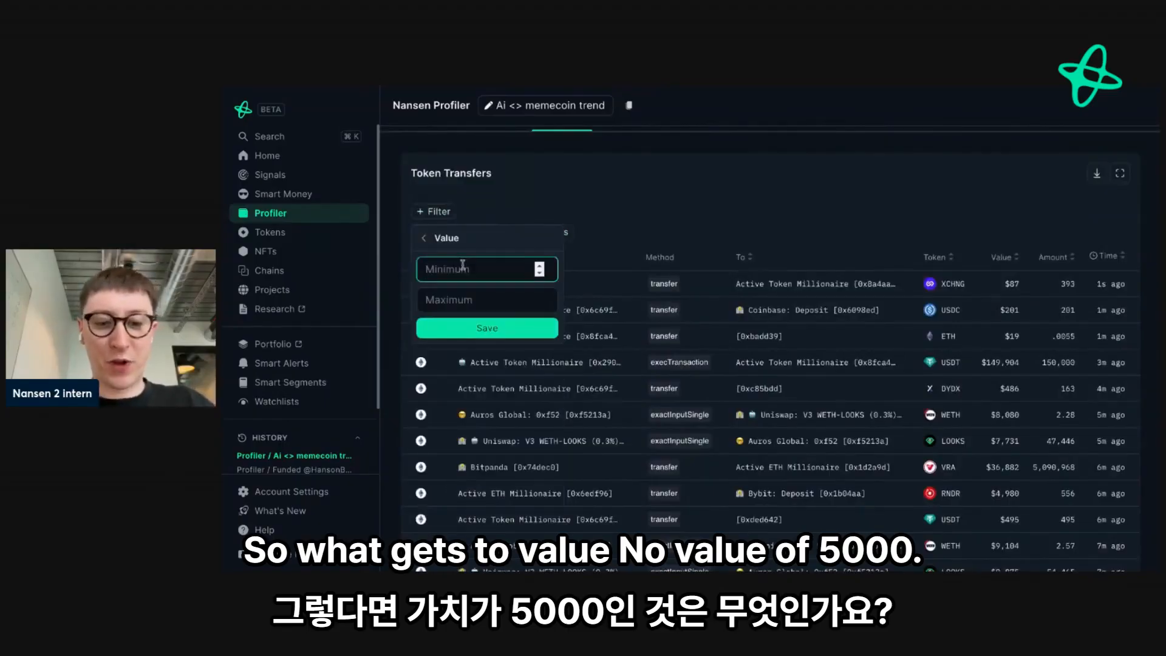
{"action": "type", "text": "5000"}
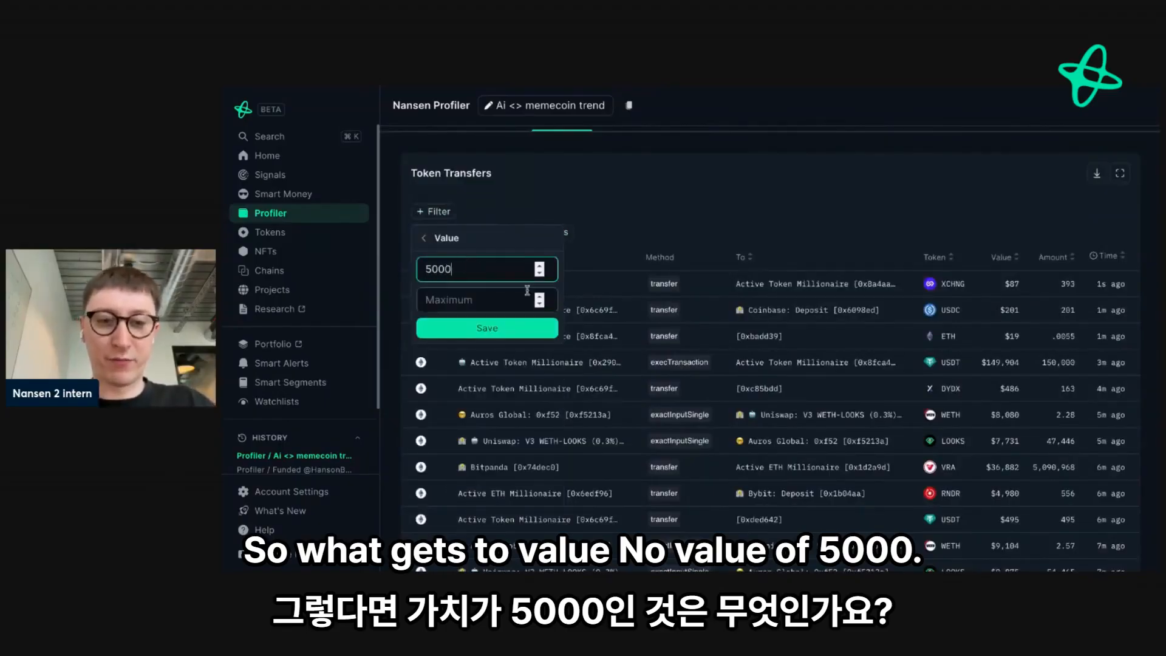
{"action": "left_click", "coordinate": [487, 328]}
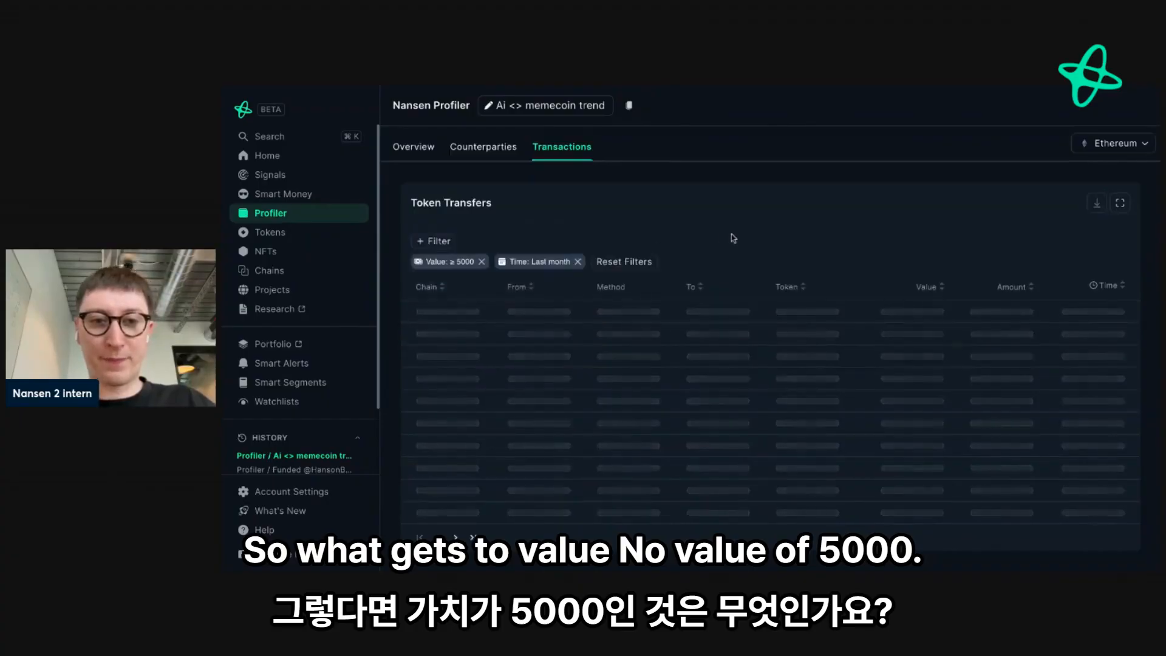
- Find the Active ETH Millionaire [0x6edf96] sending RNDR to Bybit and open its Wallet Profiler for Token for RNDR
{"action": "scroll", "coordinate": [734, 238], "scroll_direction": "down", "scroll_amount": 1}
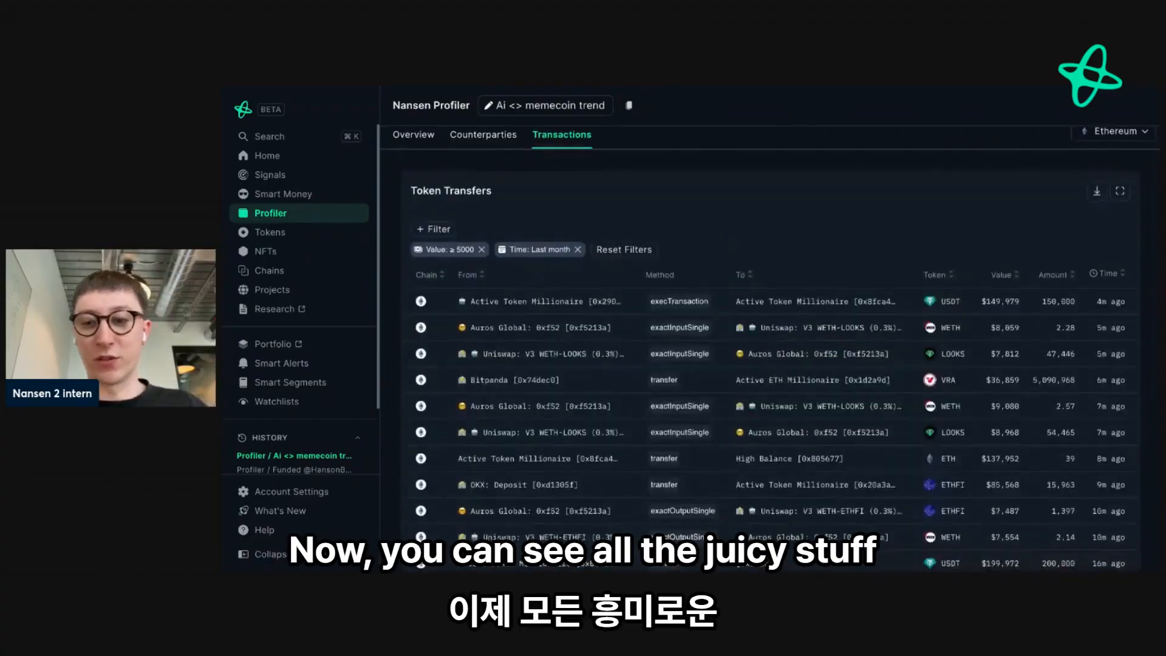
{"action": "scroll", "coordinate": [770, 340], "scroll_direction": "down", "scroll_amount": 3}
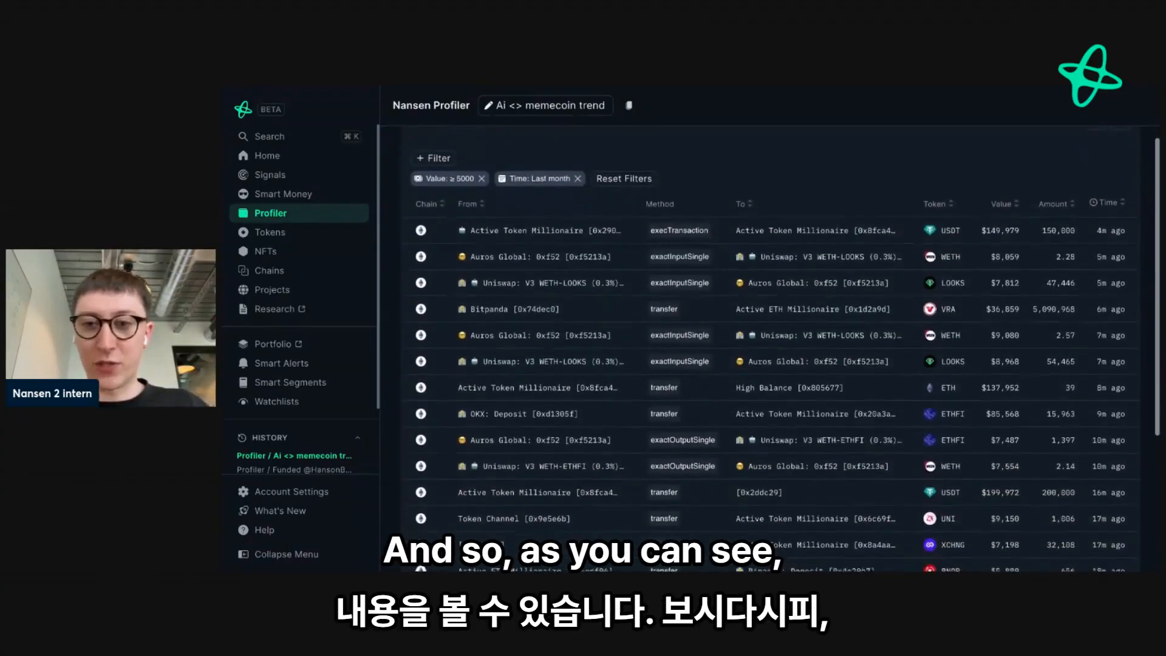
{"action": "scroll", "coordinate": [611, 450], "scroll_direction": "down", "scroll_amount": 5}
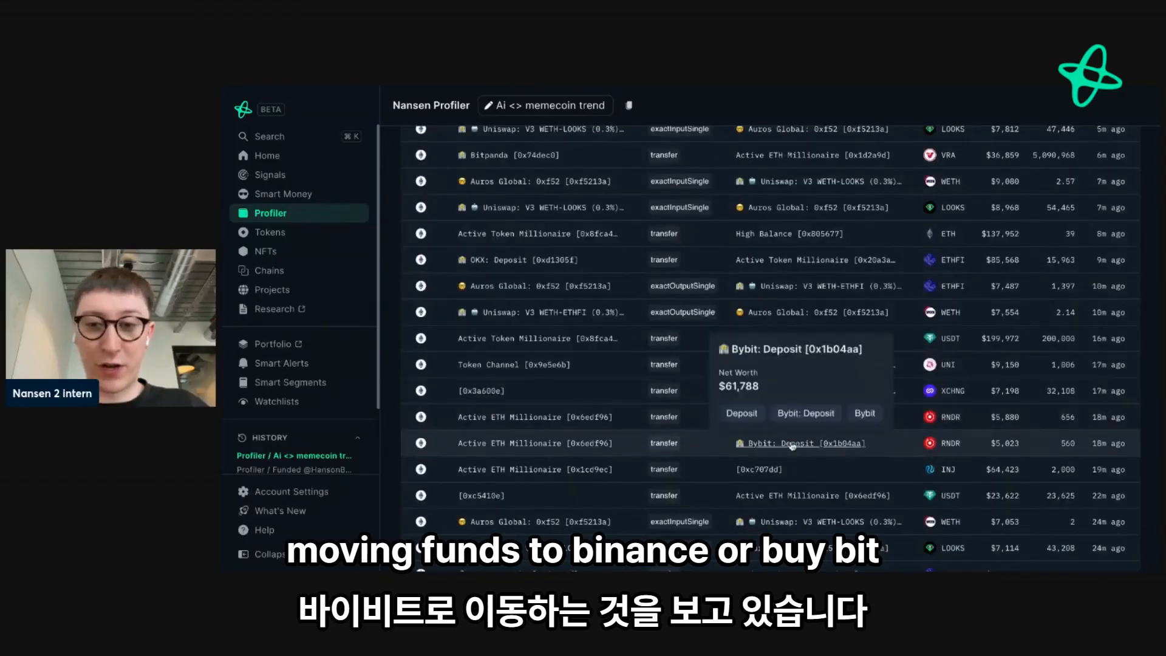
{"action": "left_click", "coordinate": [551, 424]}
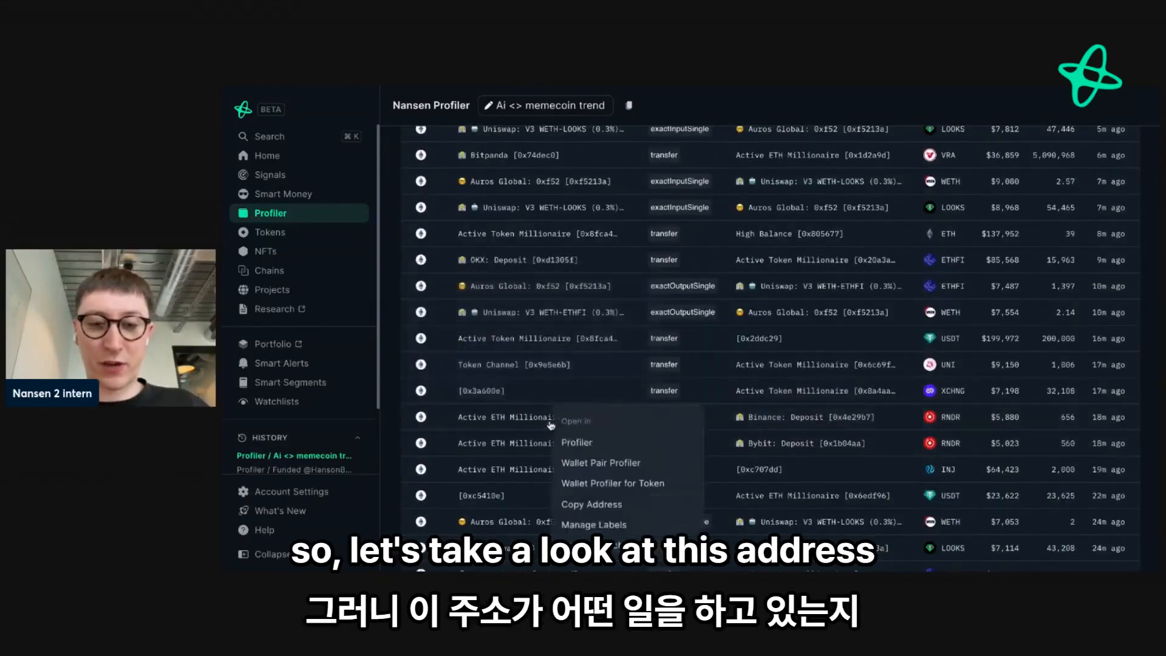
{"action": "left_click", "coordinate": [577, 484]}
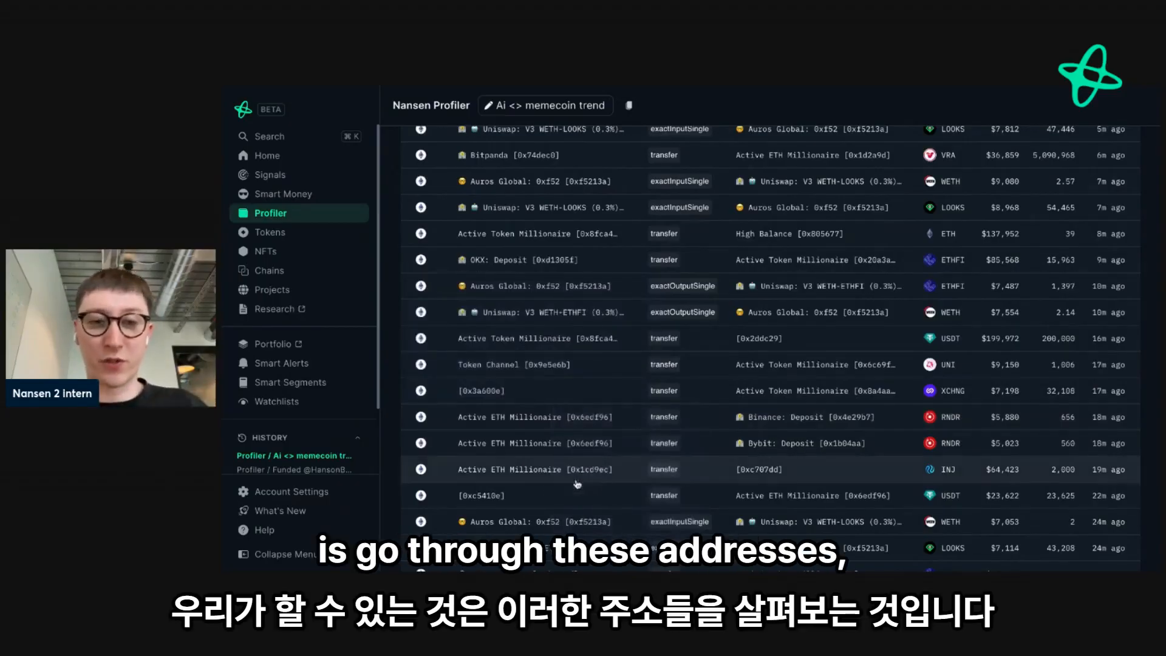
{"action": "right_click", "coordinate": [521, 450]}
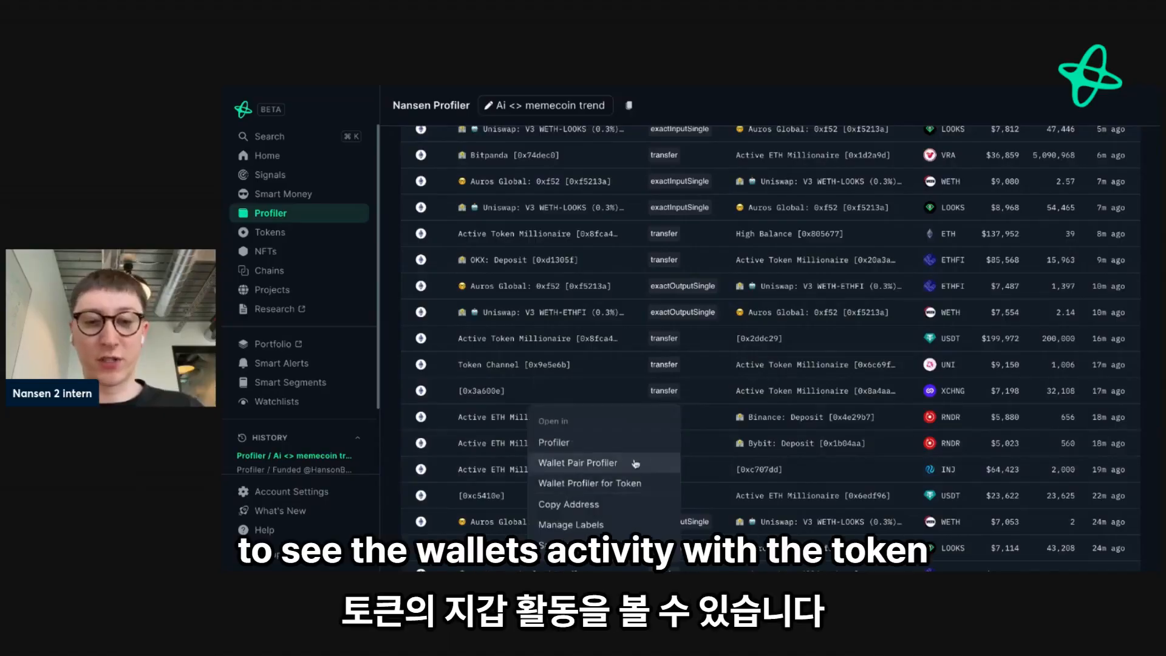
{"action": "left_click", "coordinate": [890, 443]}
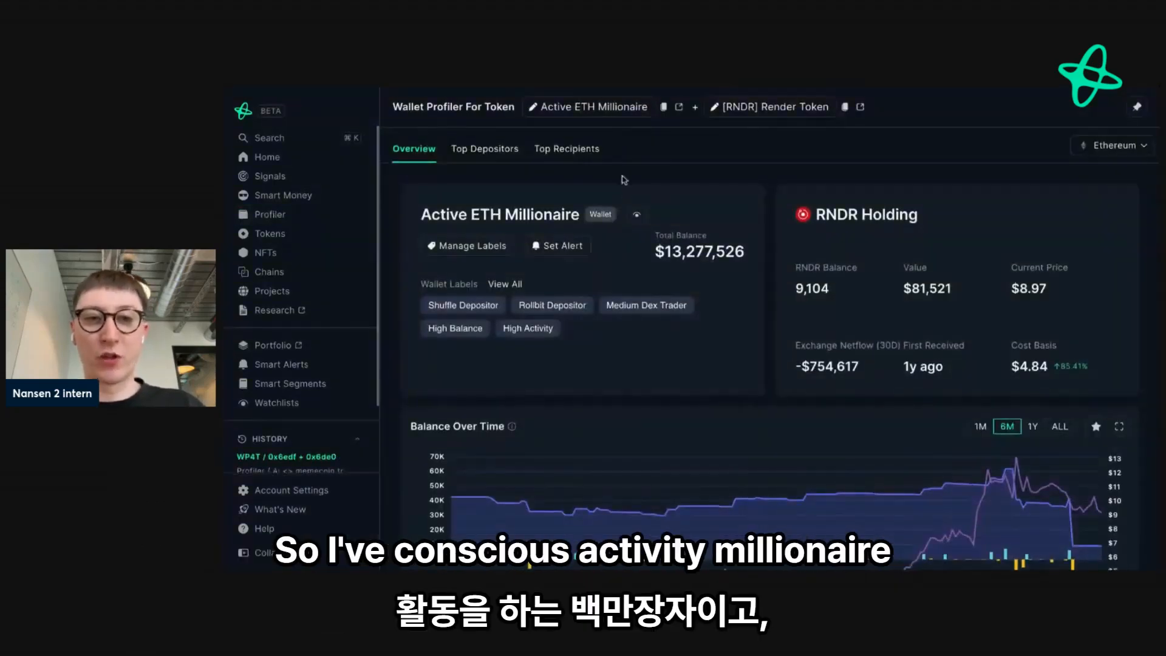
- Examine the wallet's RNDR transactions, cost basis and balance over time
{"action": "scroll", "coordinate": [628, 217], "scroll_direction": "down", "scroll_amount": 10}
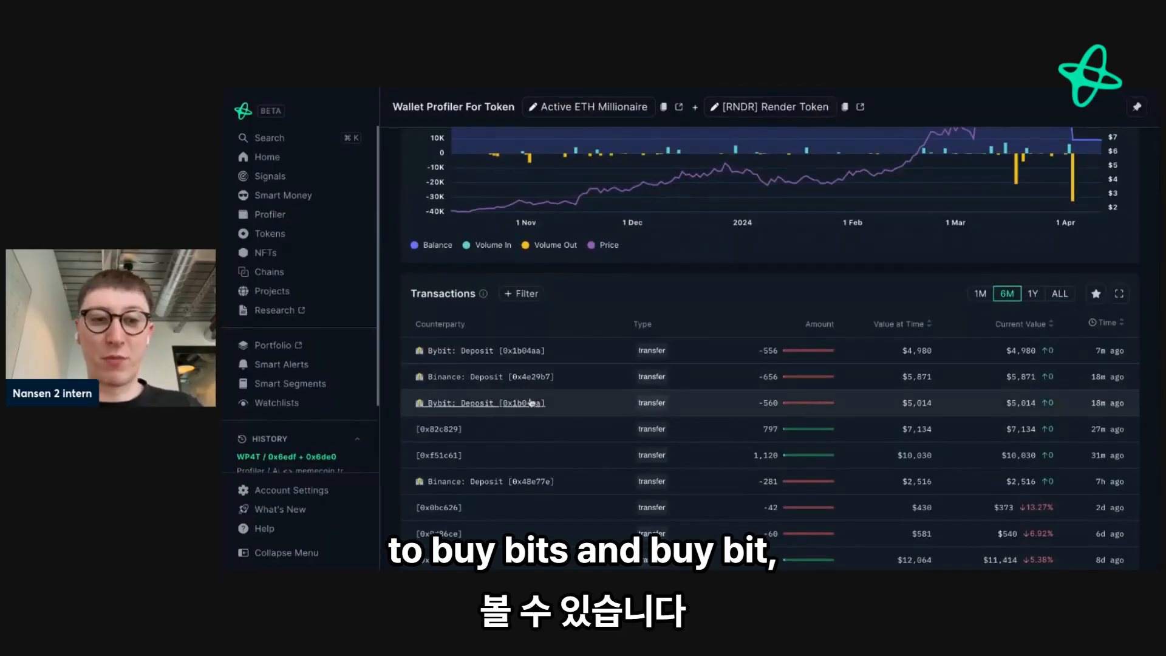
{"action": "scroll", "coordinate": [559, 357], "scroll_direction": "up", "scroll_amount": 3}
{"action": "scroll", "coordinate": [559, 355], "scroll_direction": "up", "scroll_amount": 3}
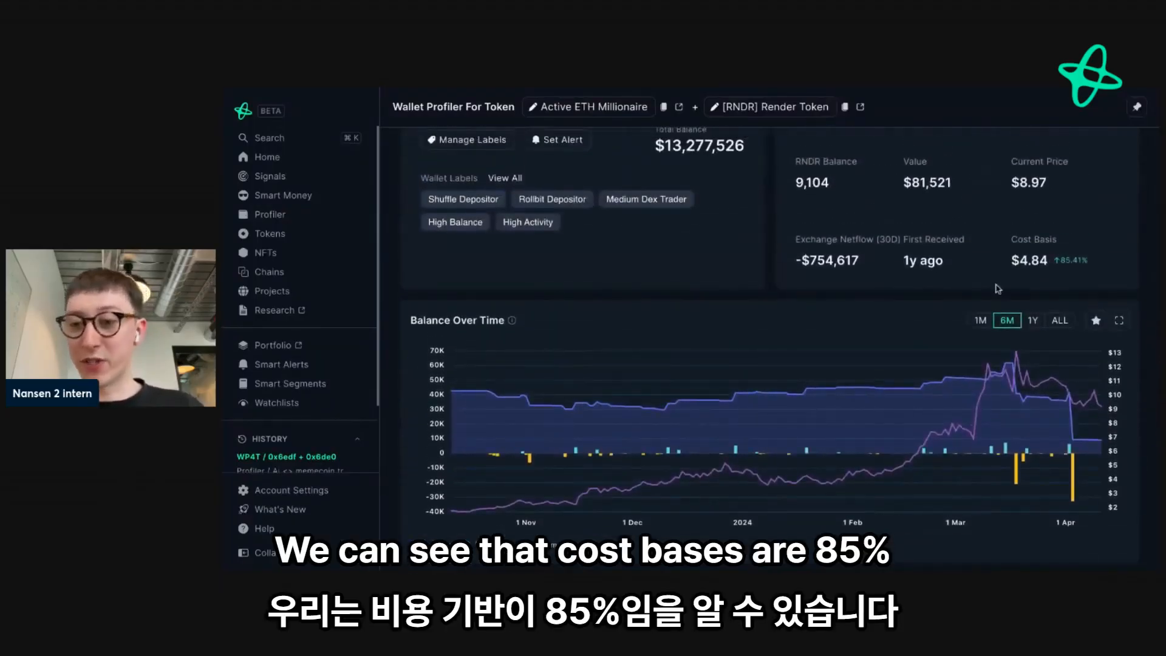
{"action": "mouse_move", "coordinate": [1075, 448]}
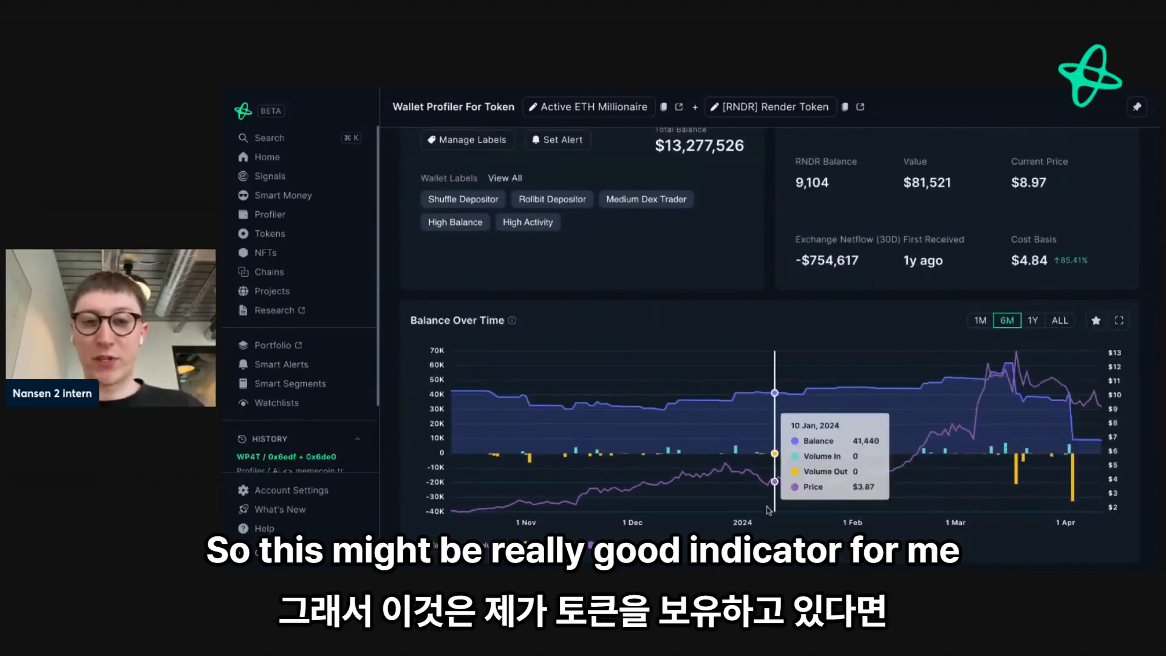
{"action": "scroll", "coordinate": [768, 511], "scroll_direction": "down", "scroll_amount": 1}
- Add the Active ETH Millionaire wallet to the watchlist with the additional labels "AI <> memecoin" and "rndr"
{"action": "scroll", "coordinate": [768, 510], "scroll_direction": "up", "scroll_amount": 3}
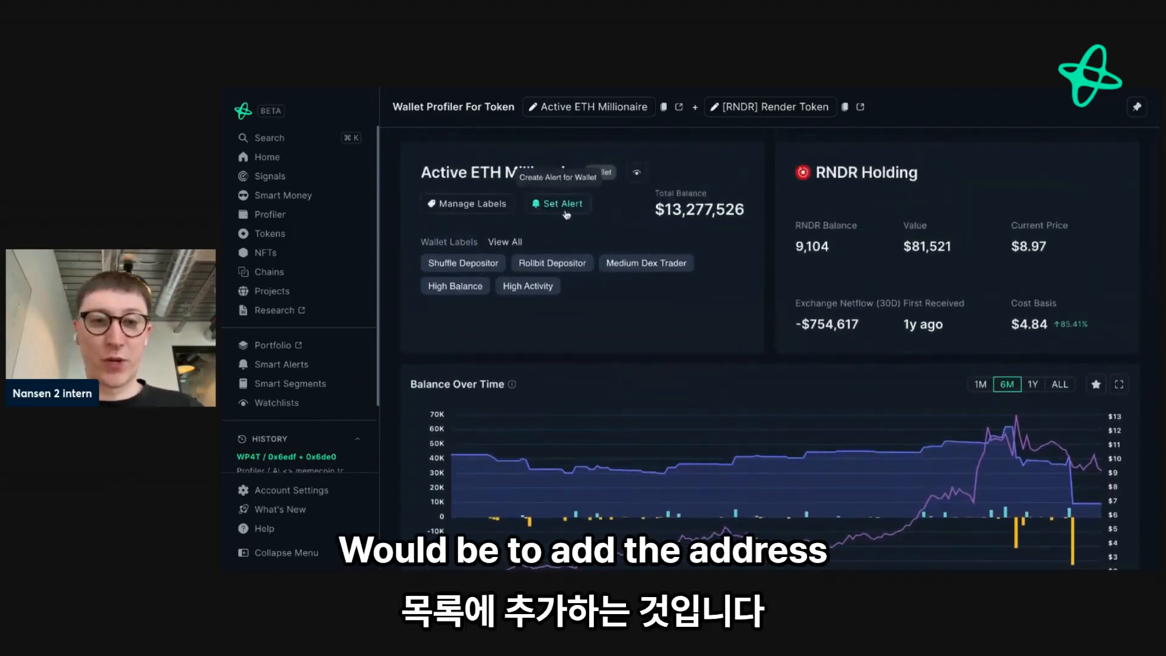
{"action": "left_click", "coordinate": [637, 172]}
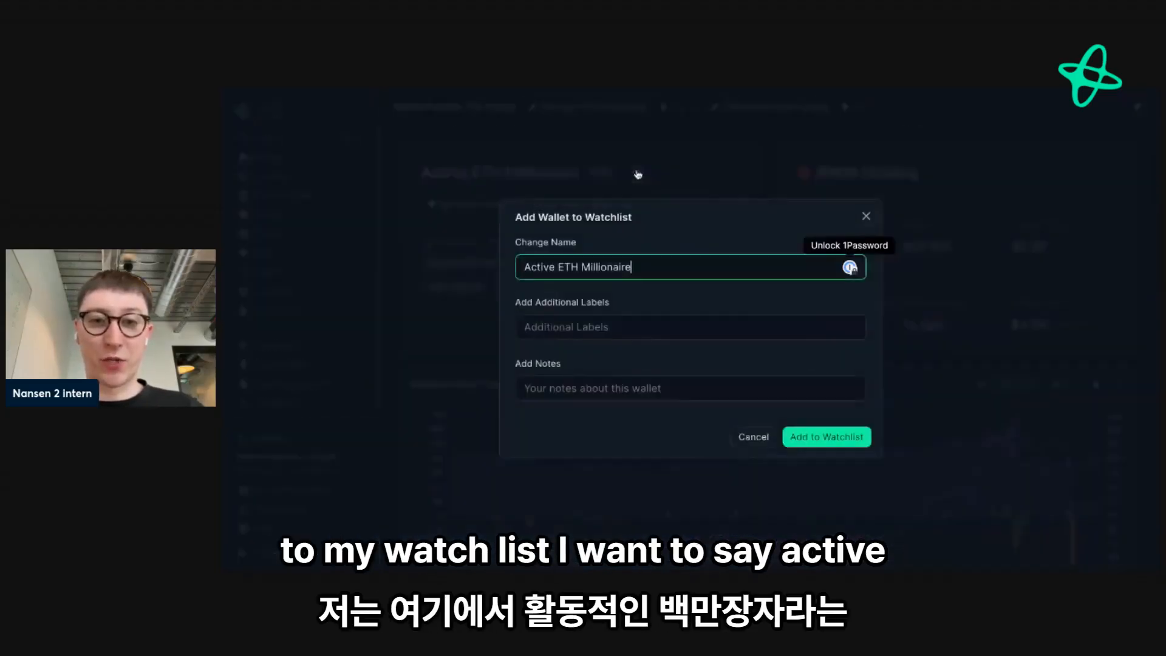
{"action": "left_click", "coordinate": [605, 328]}
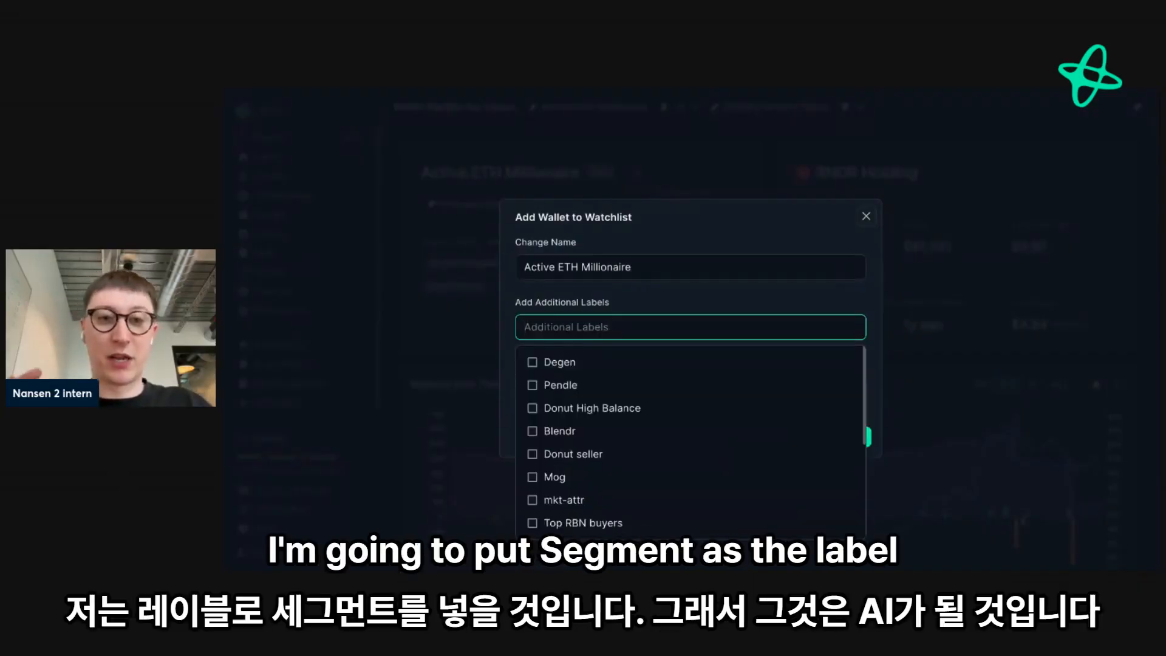
{"action": "type", "text": "AI <"}
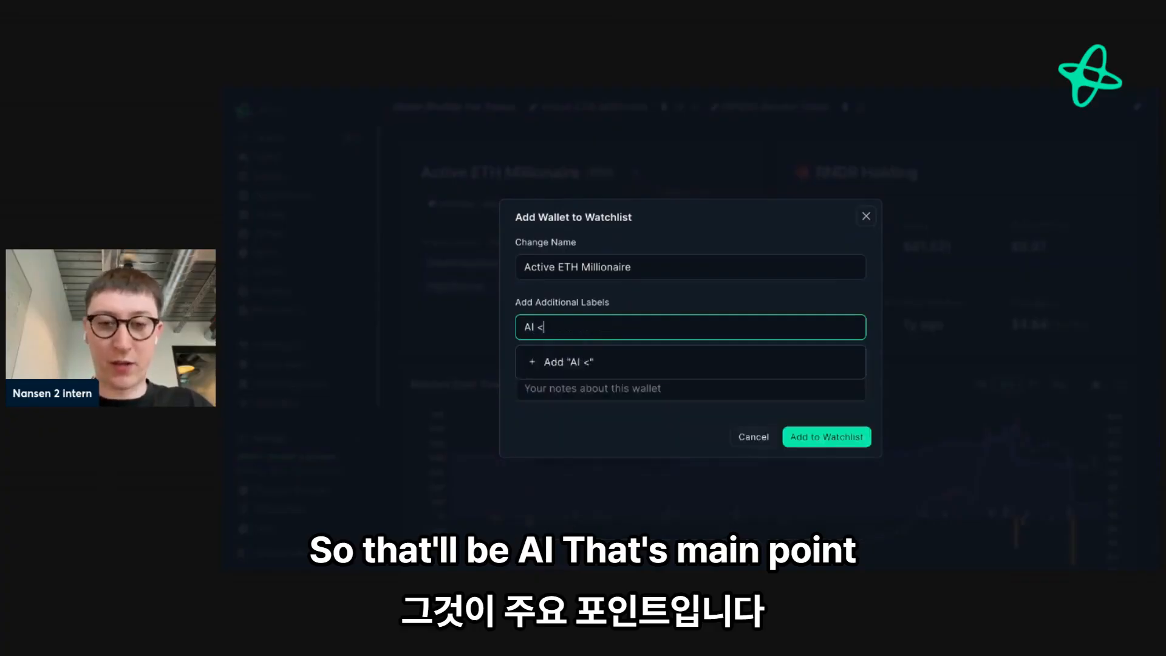
{"action": "type", "text": "> memecoin"}
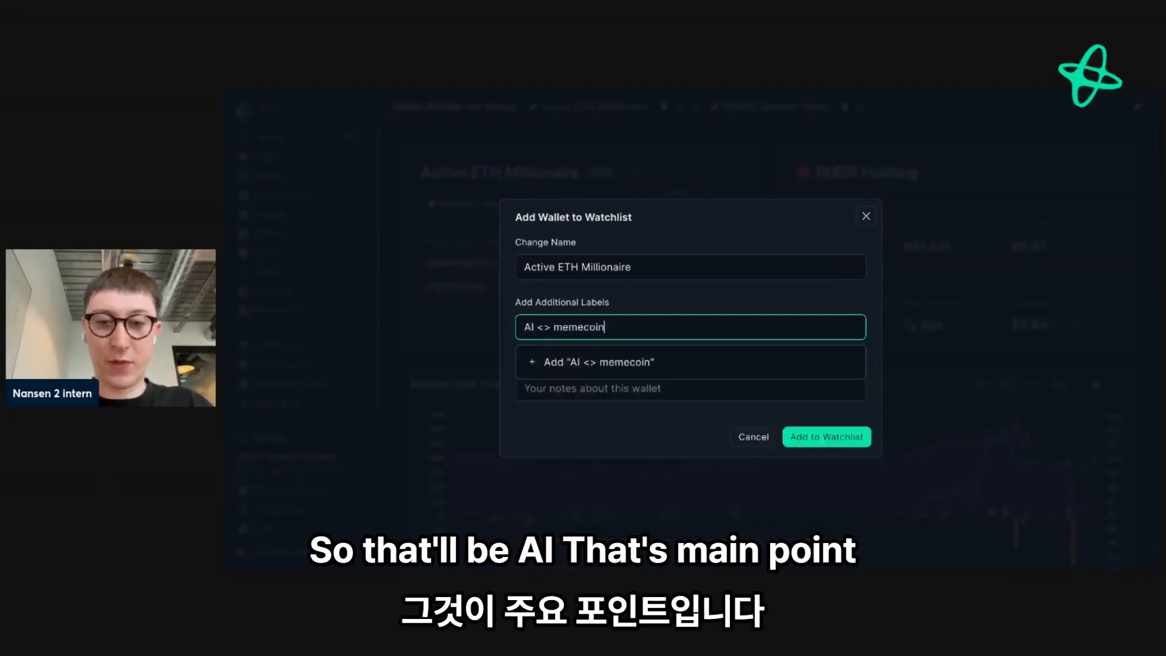
{"action": "key", "text": "Return"}
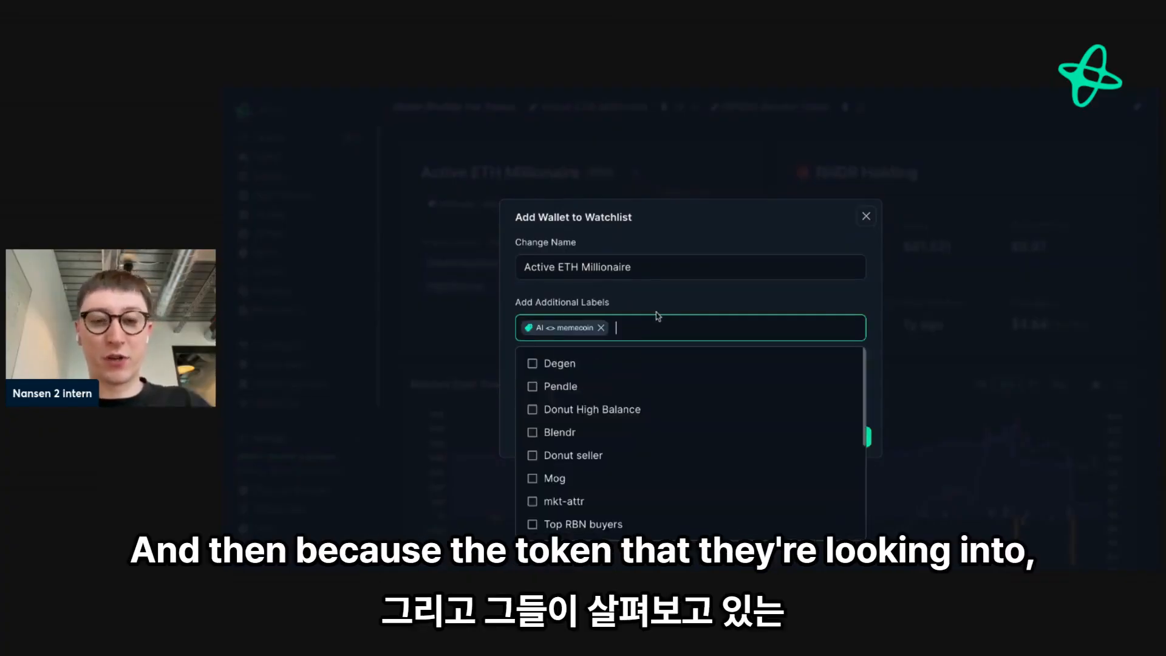
{"action": "type", "text": "rndr"}
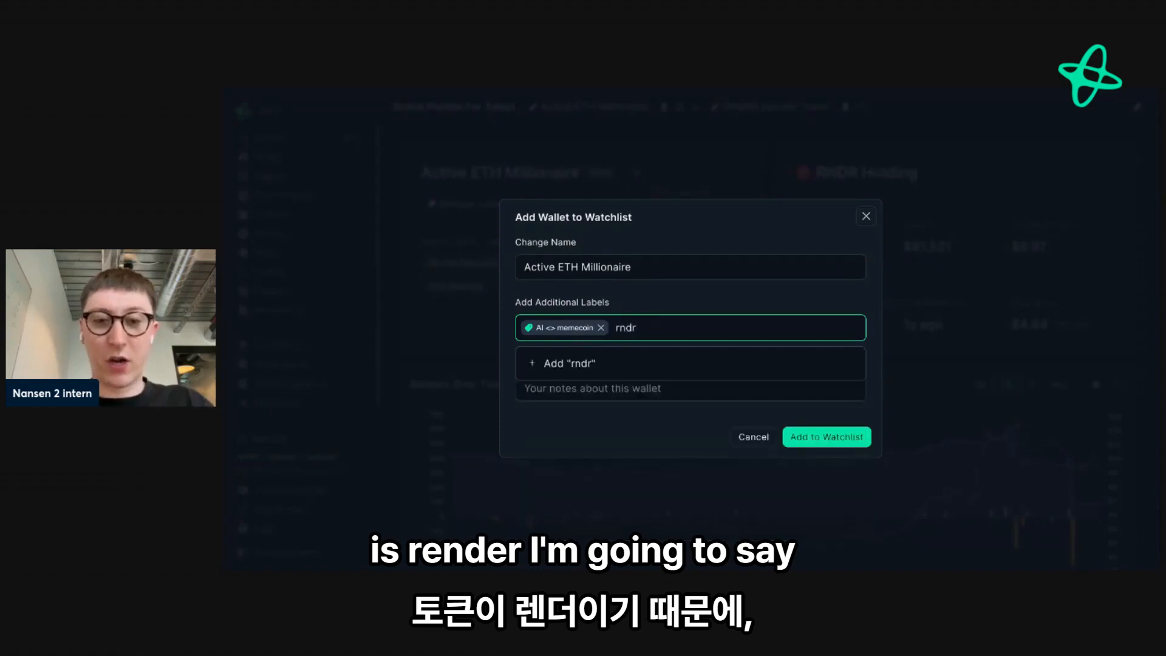
{"action": "key", "text": "Return"}
{"action": "left_click", "coordinate": [668, 312]}
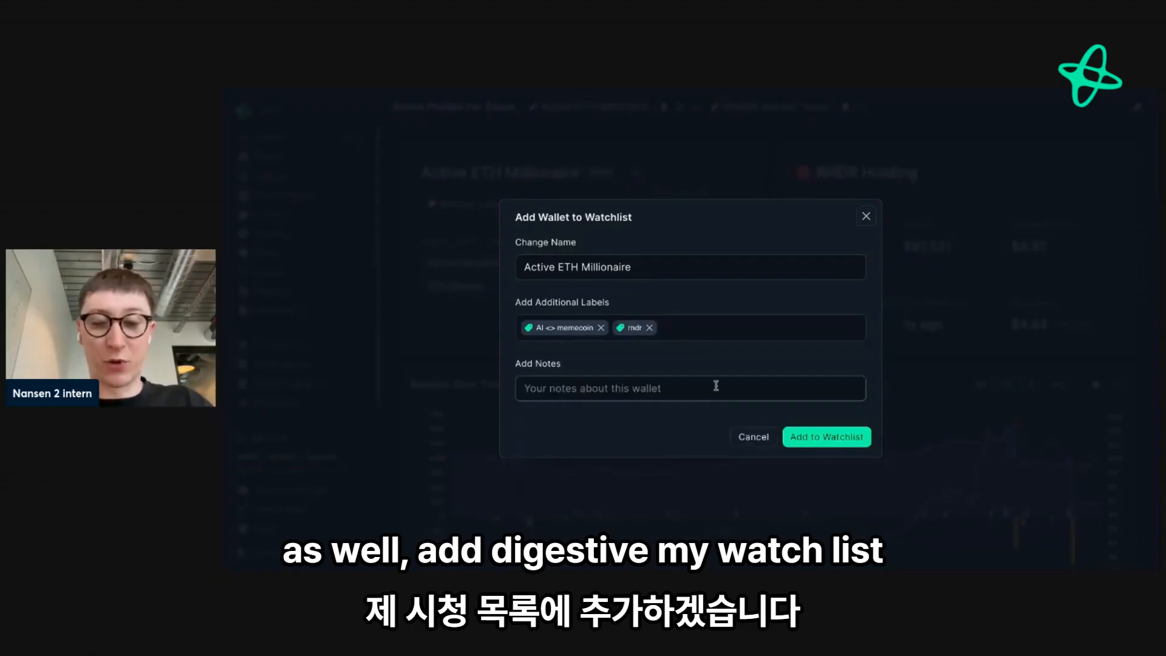
{"action": "left_click", "coordinate": [808, 436]}
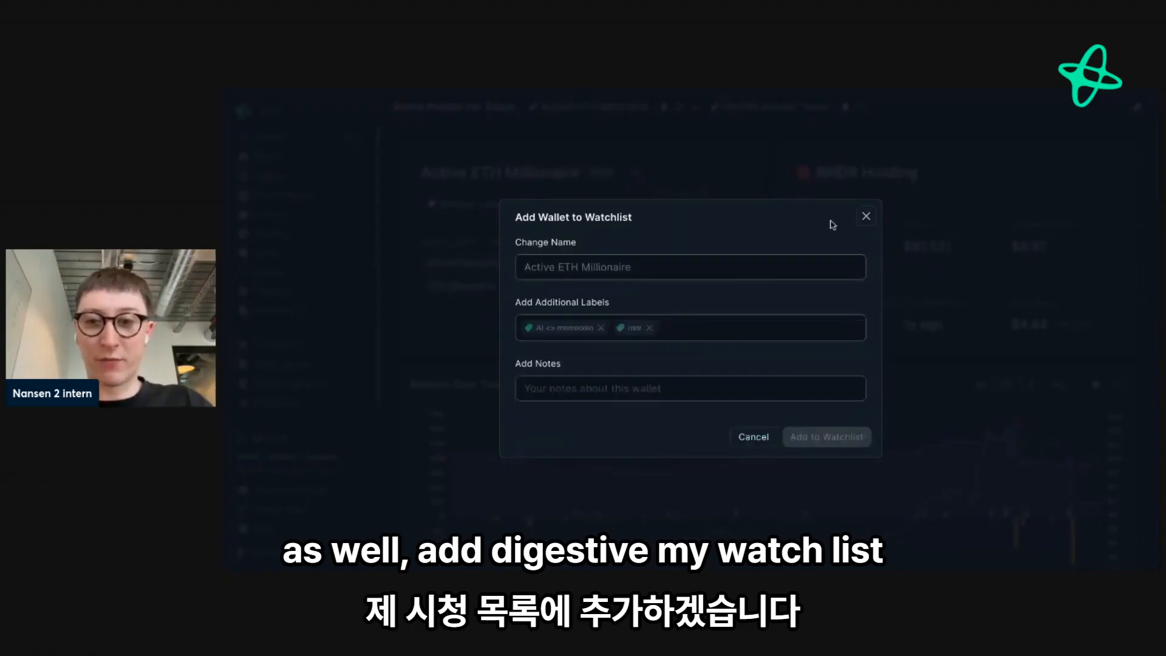